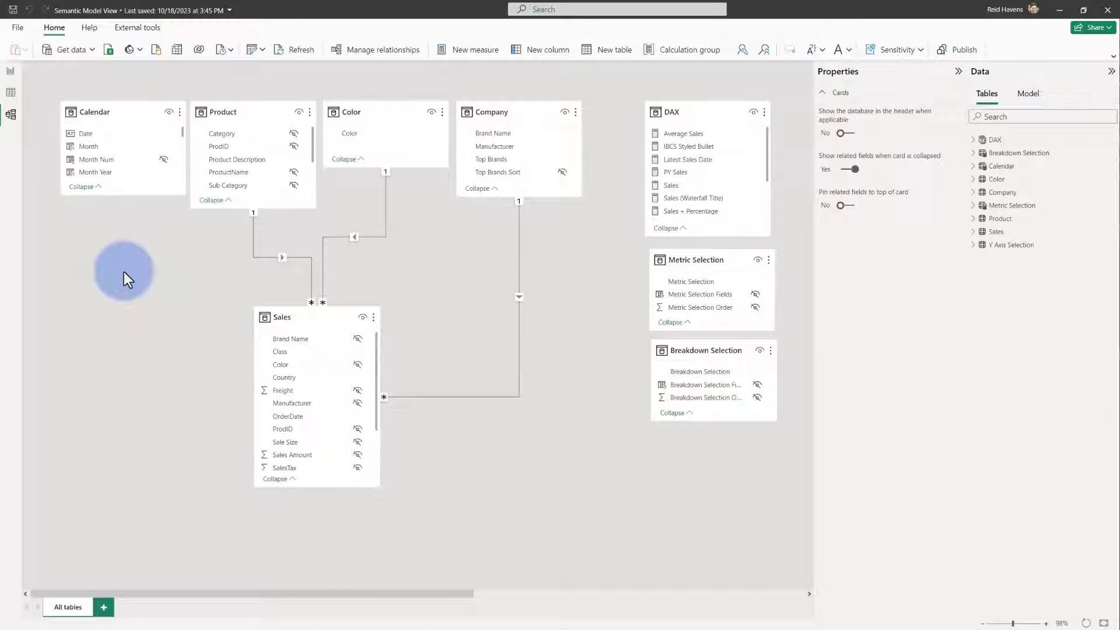
# Step: Review the preview feature settings in Options and close without changing anything
pyautogui.click(17, 27)
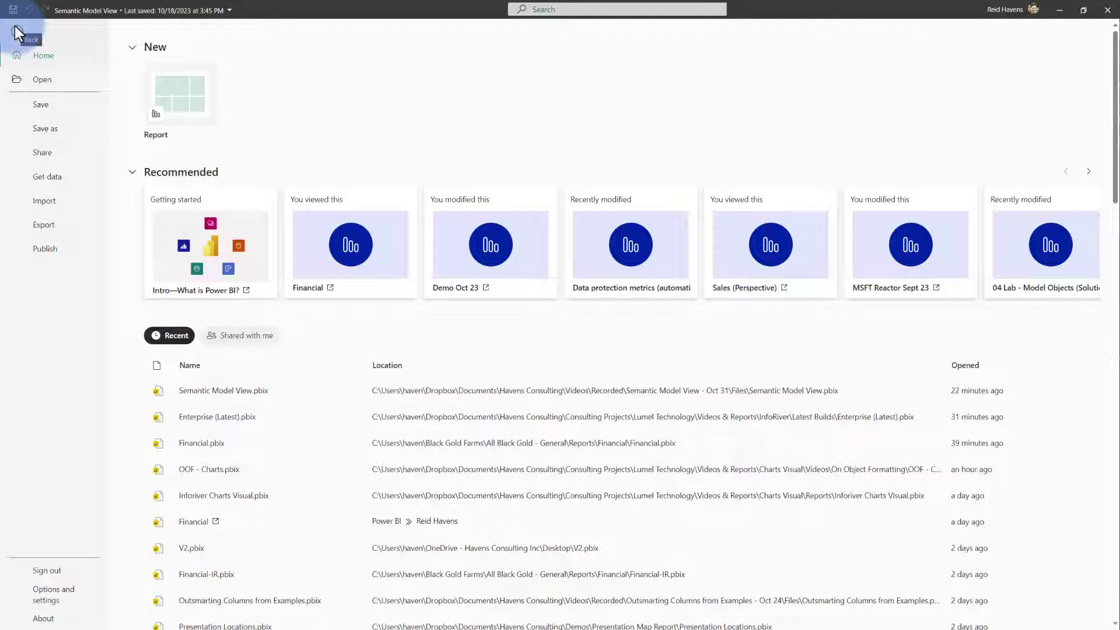
pyautogui.click(35, 594)
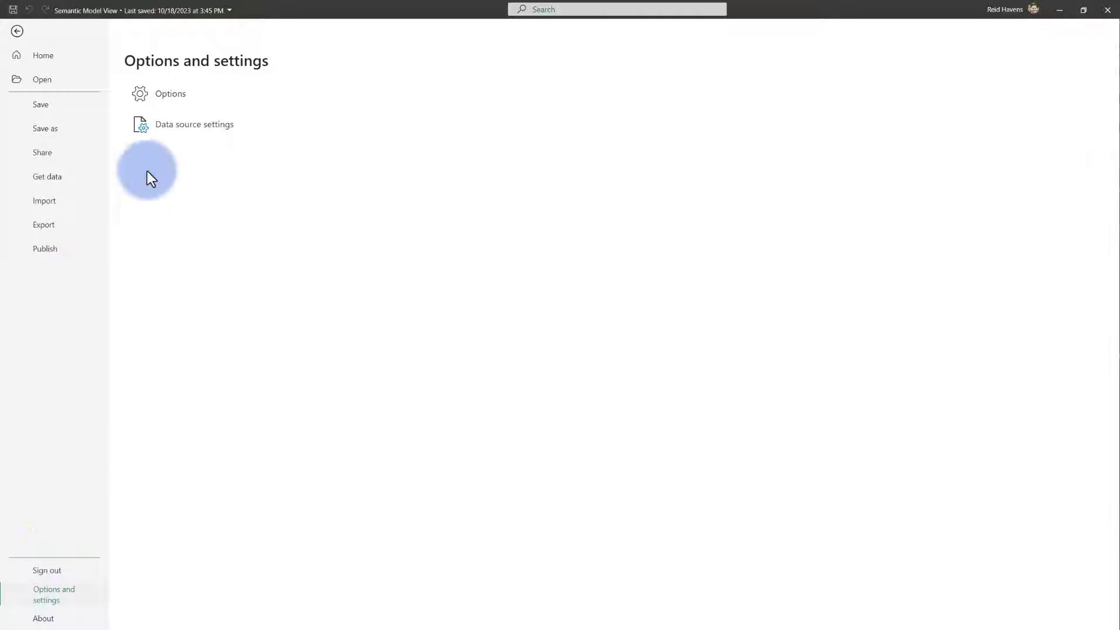
pyautogui.click(167, 94)
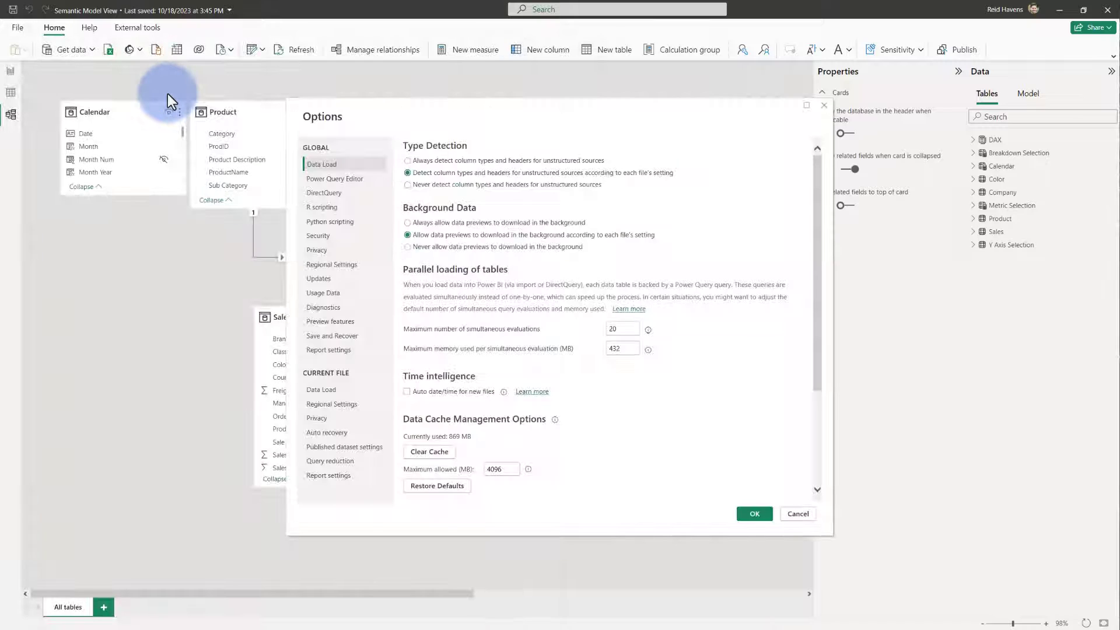
pyautogui.click(331, 323)
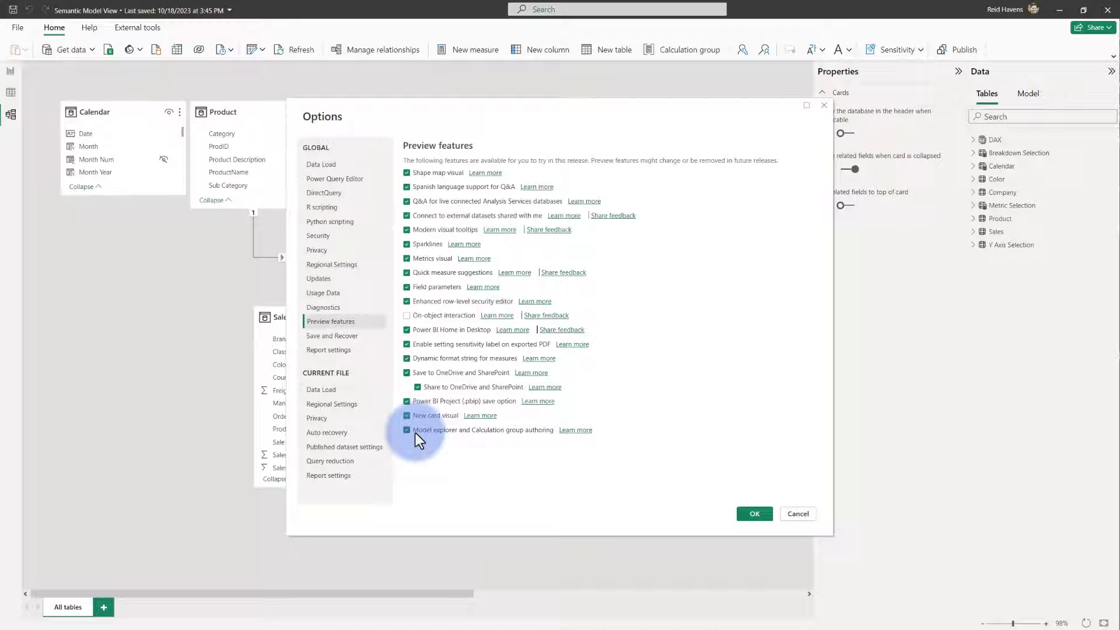
pyautogui.click(809, 516)
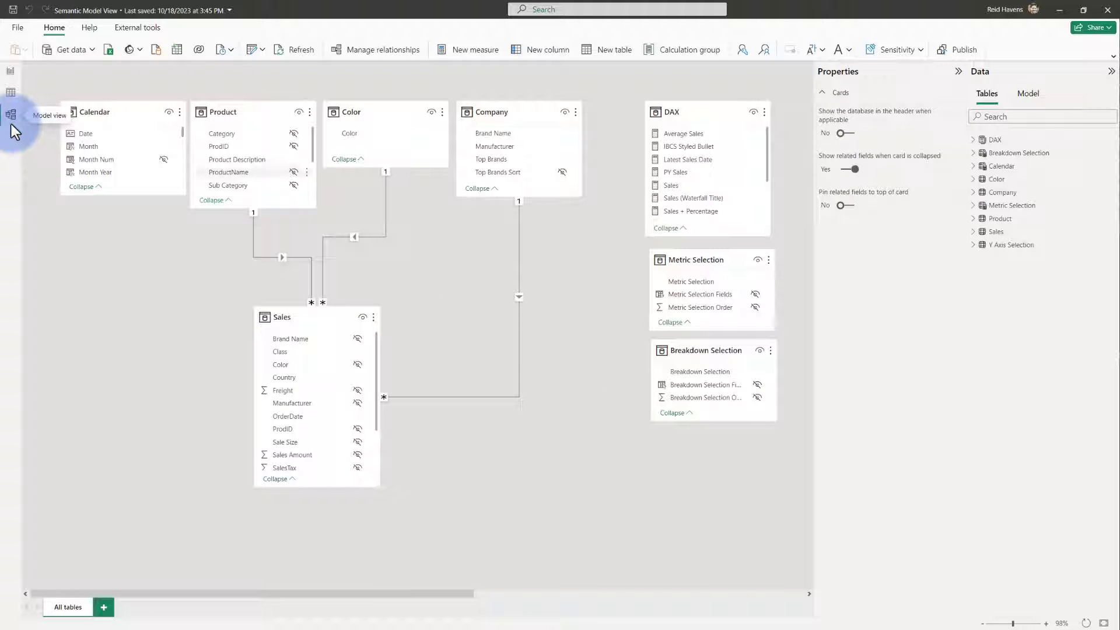
# Step: Show the semantic model tree in the Data pane's Model view
pyautogui.click(995, 93)
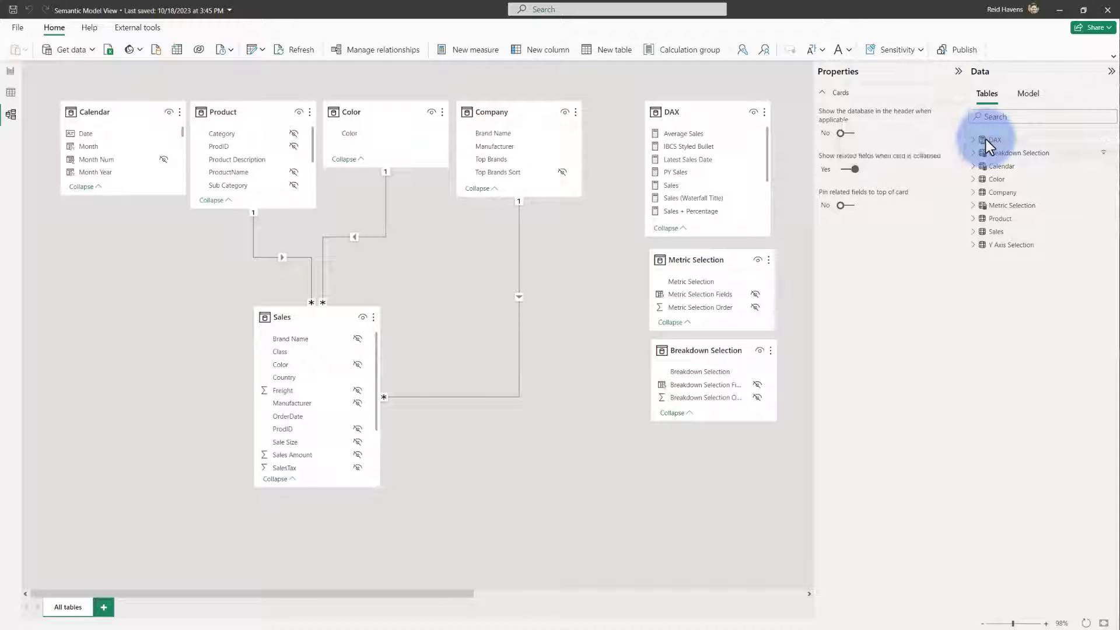
pyautogui.moveTo(985, 139)
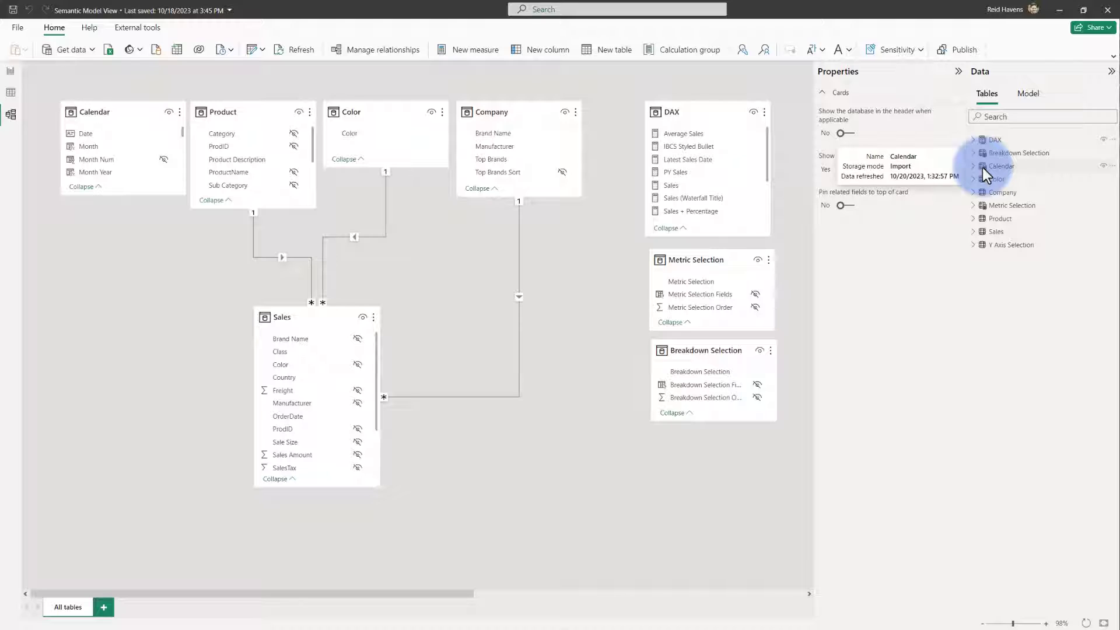
pyautogui.moveTo(981, 205)
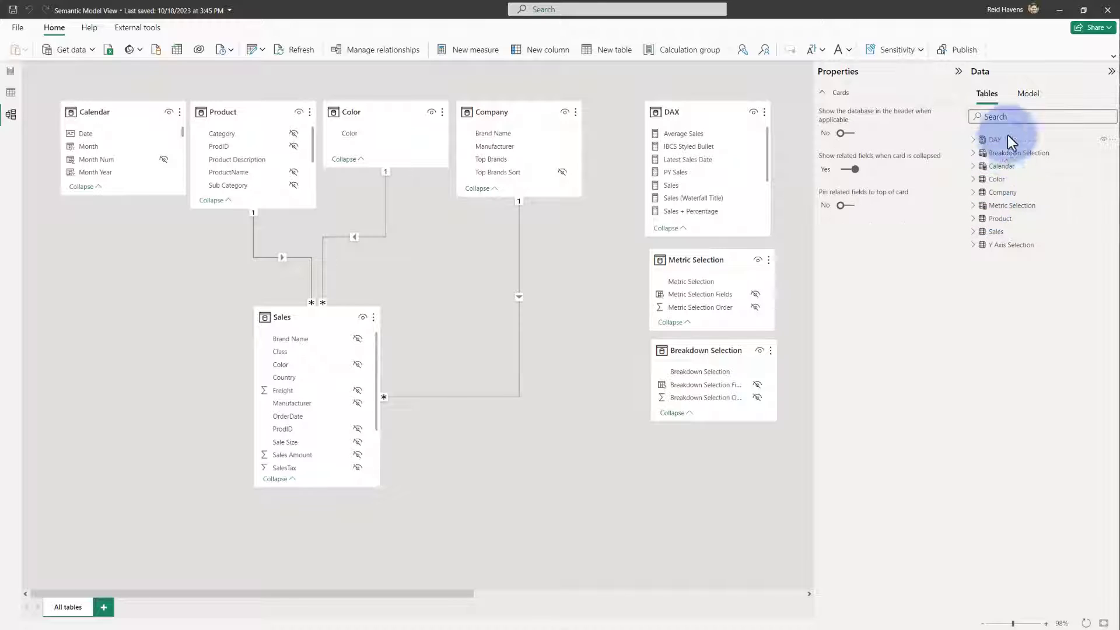
pyautogui.click(1023, 98)
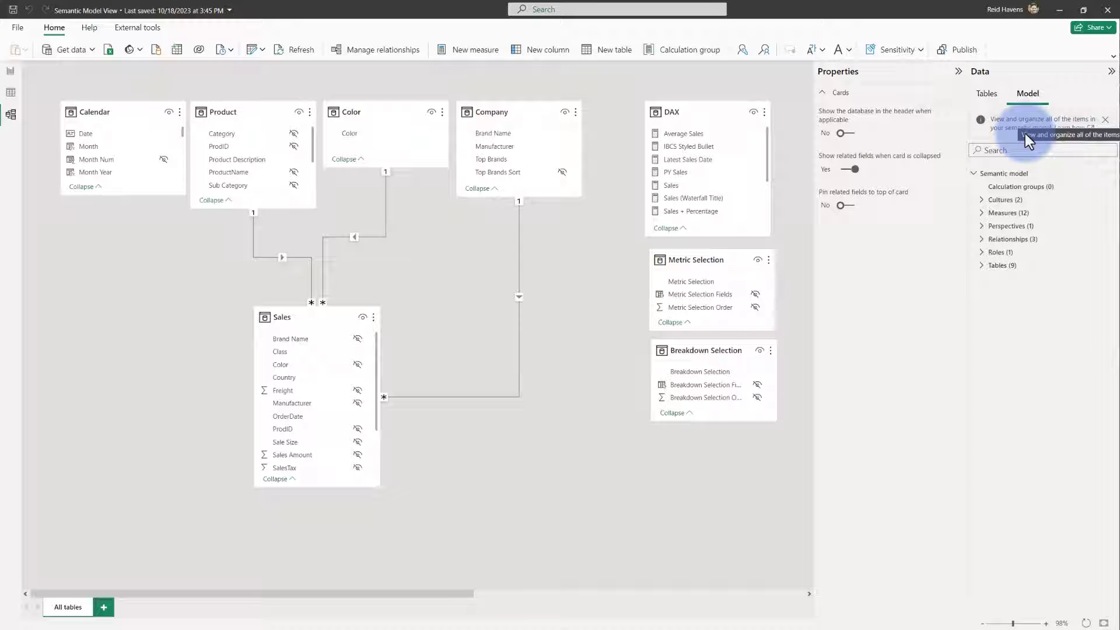
# Step: Reveal the en-US and ja-JP cultures, check External tools, and expand the 12 measures
pyautogui.click(973, 174)
pyautogui.click(974, 173)
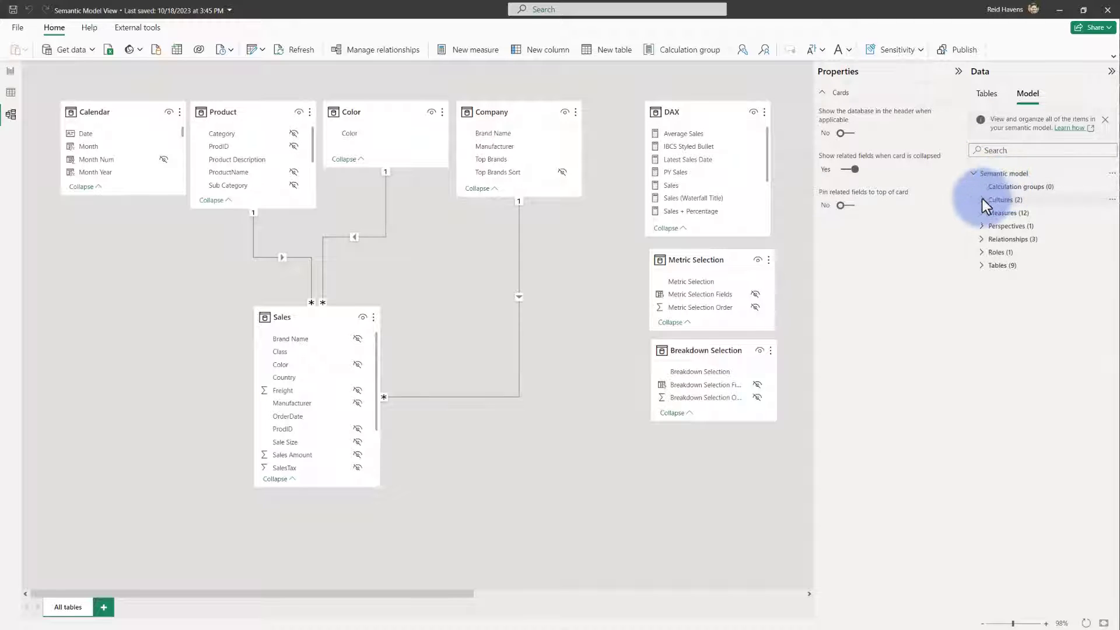
pyautogui.click(980, 200)
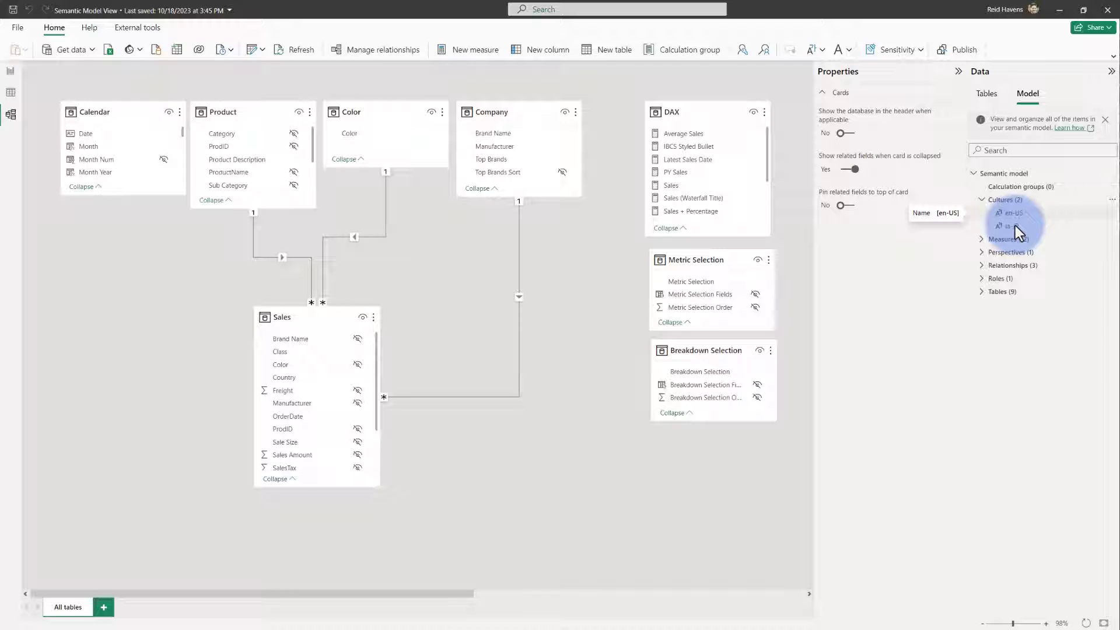
pyautogui.click(140, 26)
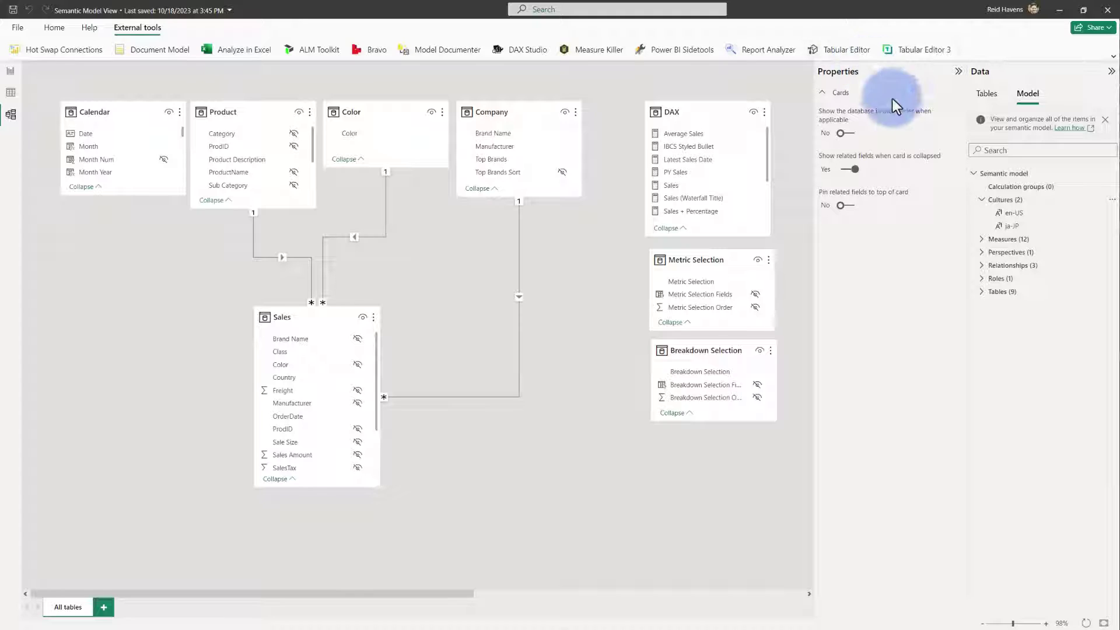
pyautogui.click(982, 240)
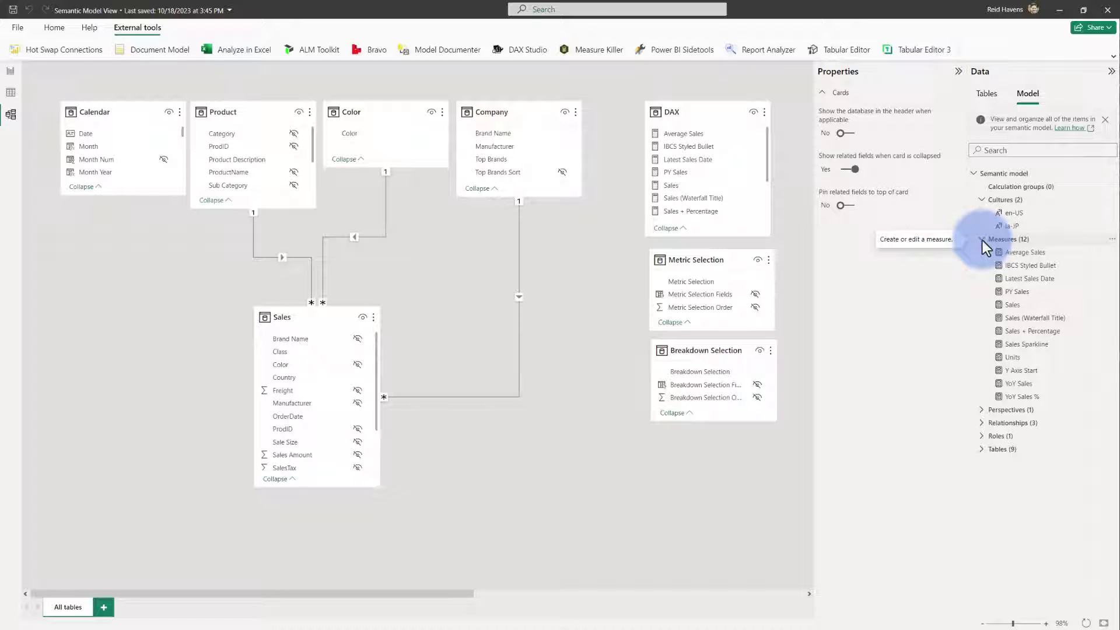
# Step: Check the DAX table's measure folders, then open Average Sales showing AVERAGE(Sales[Sales Amount])
pyautogui.click(982, 240)
pyautogui.click(986, 92)
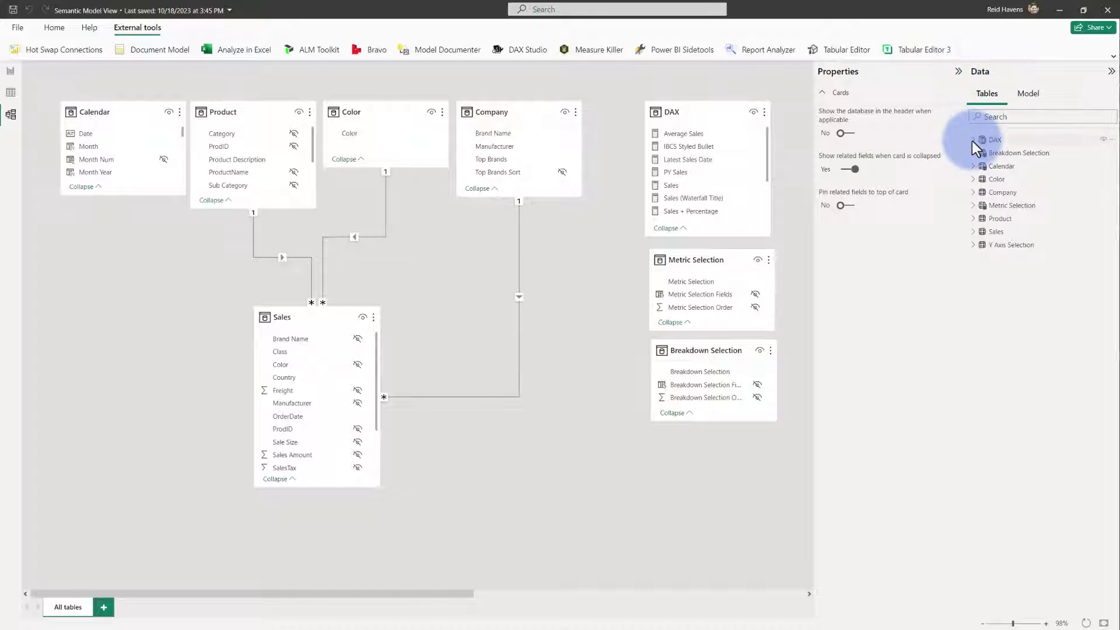
pyautogui.click(971, 141)
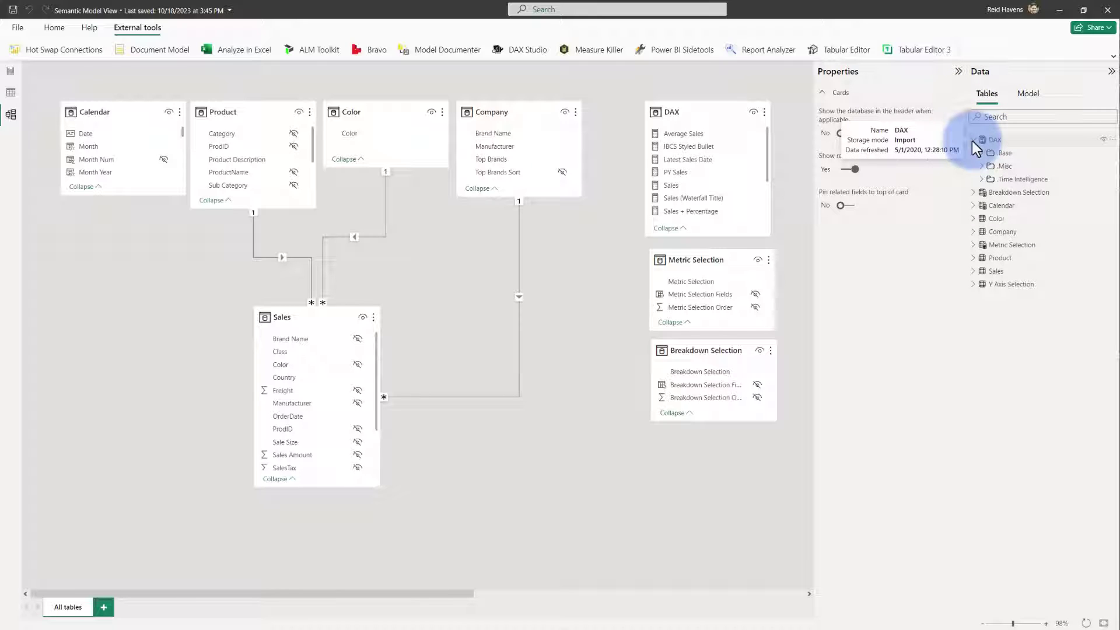
pyautogui.click(1020, 94)
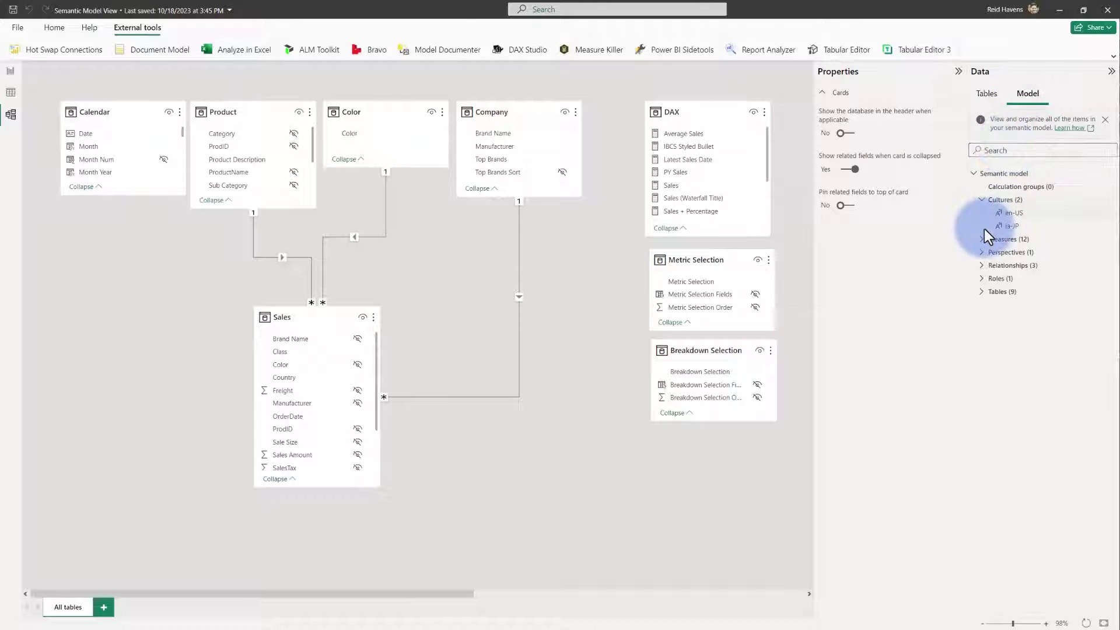
pyautogui.click(981, 239)
pyautogui.click(1012, 254)
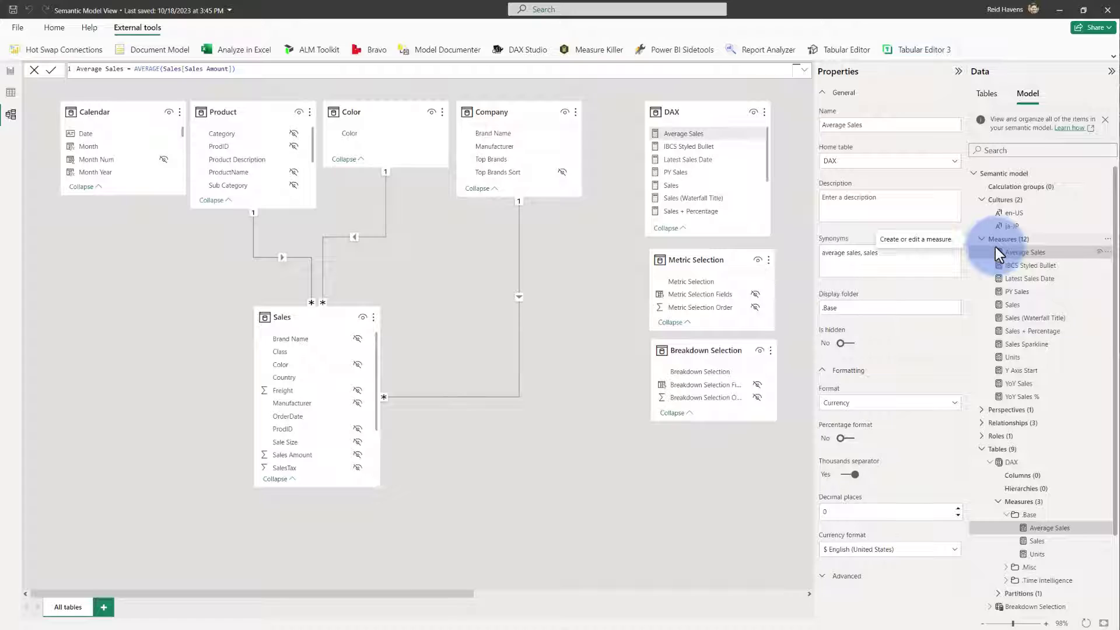
# Step: Collapse Measures (12) and Tables (9), and expand Perspectives to show Marketing
pyautogui.click(986, 95)
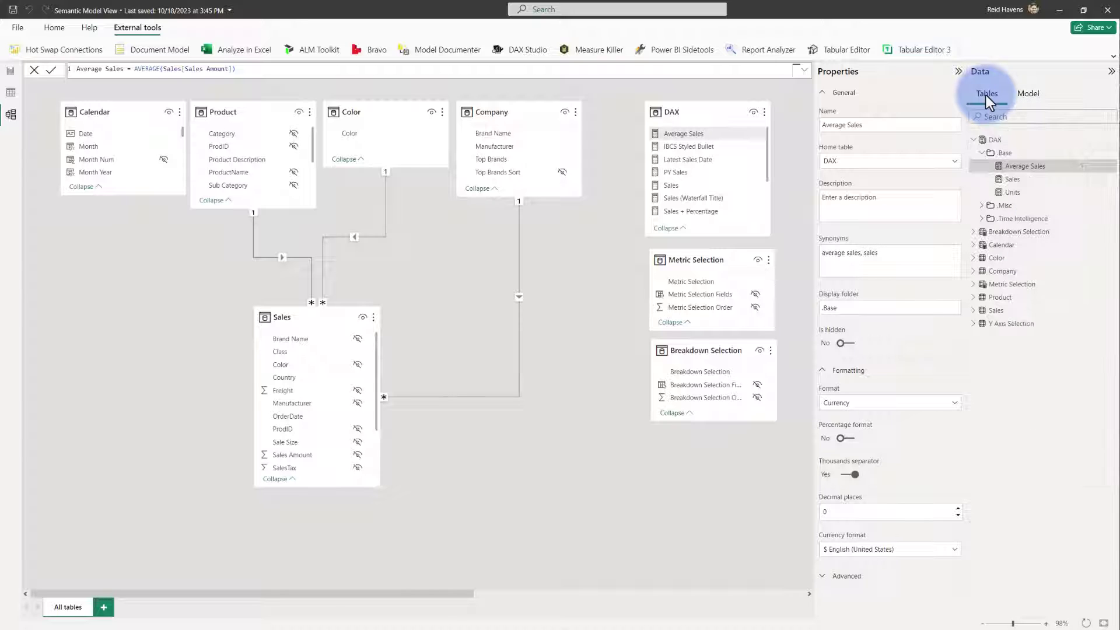
pyautogui.moveTo(986, 141)
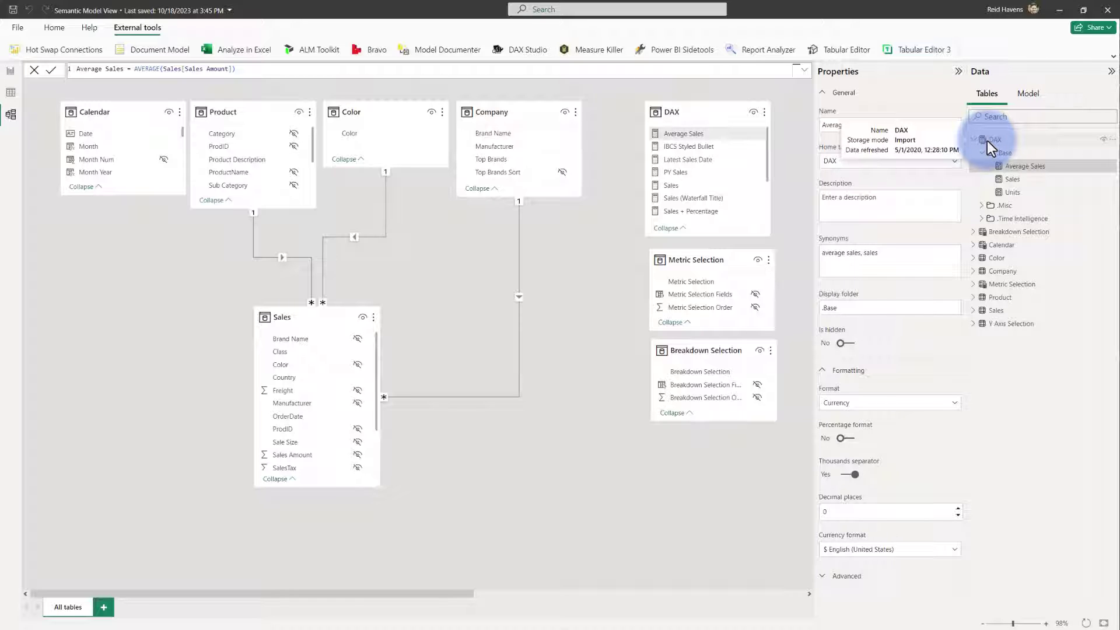
pyautogui.click(1024, 94)
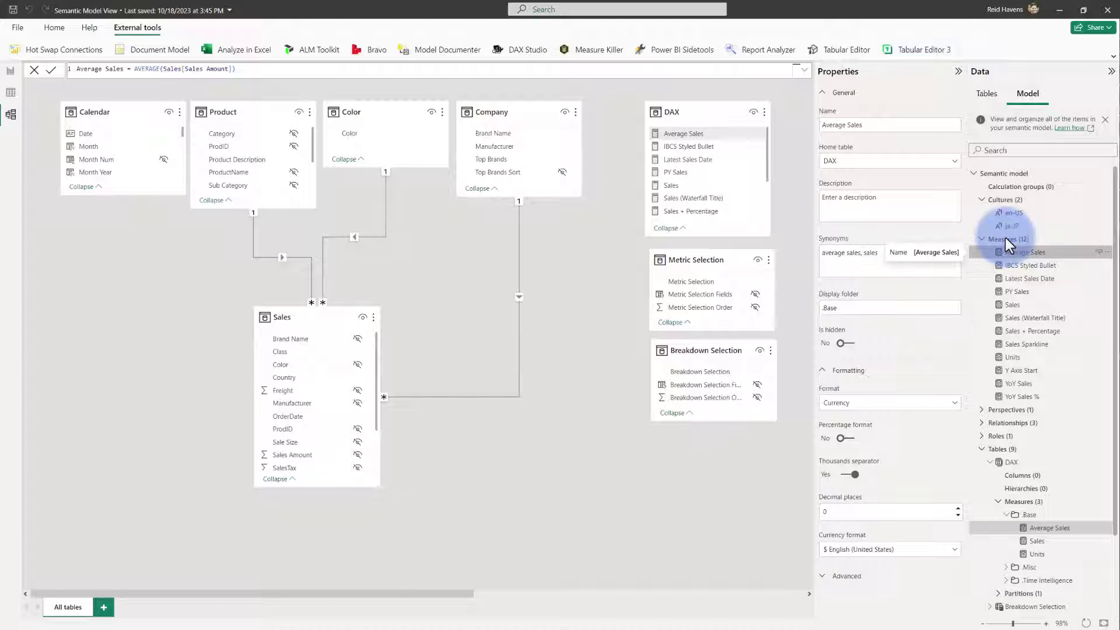
pyautogui.scroll(-3, 975, 476)
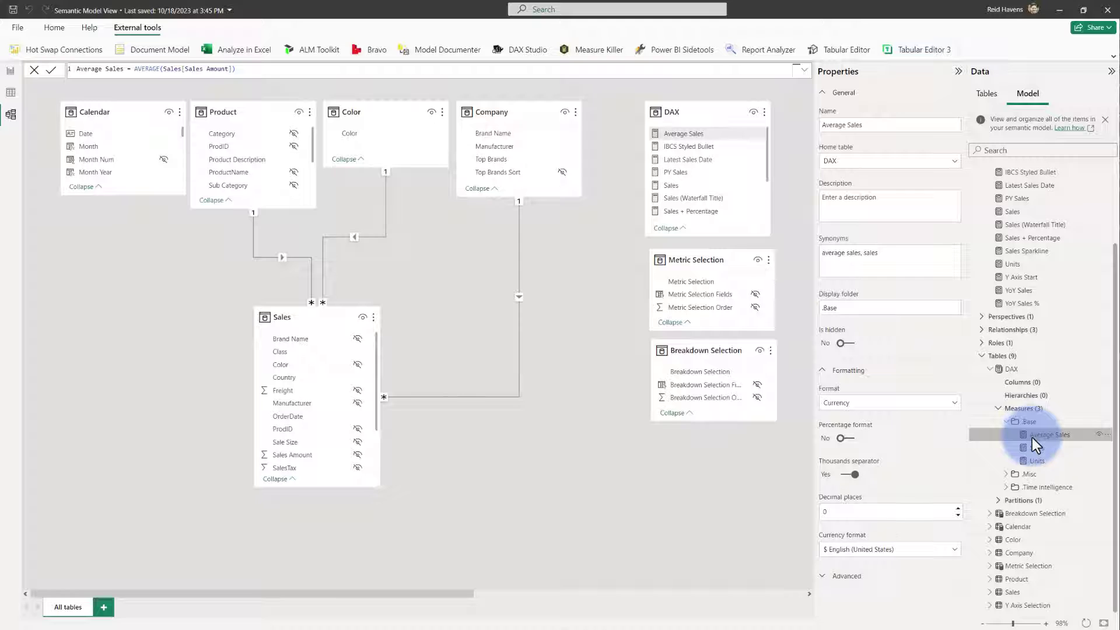
pyautogui.scroll(3, 1030, 432)
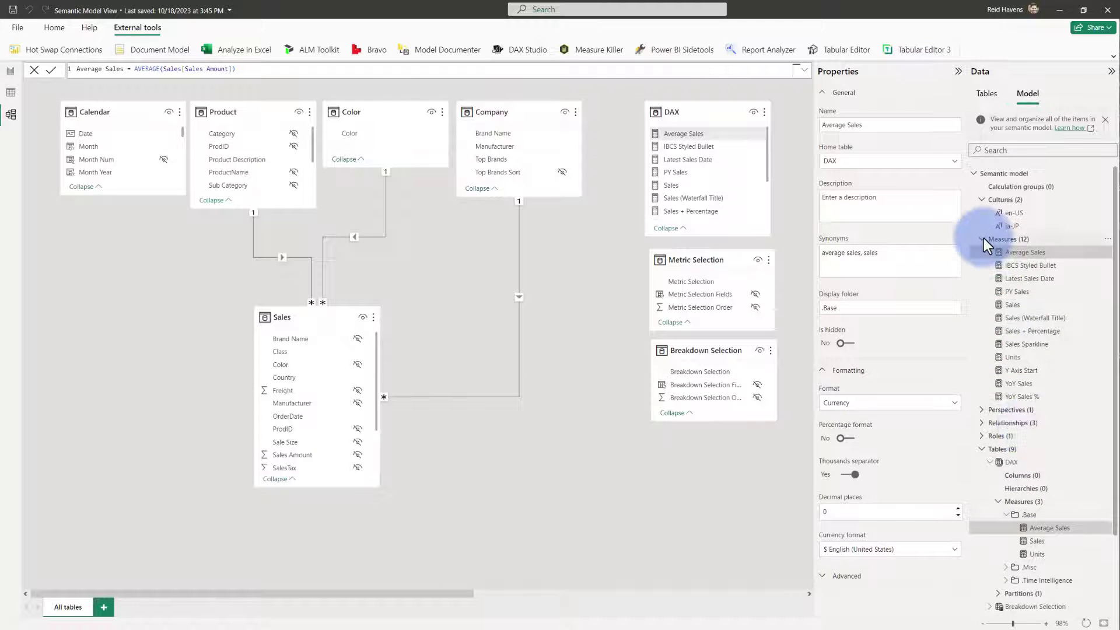
pyautogui.click(982, 238)
pyautogui.click(982, 291)
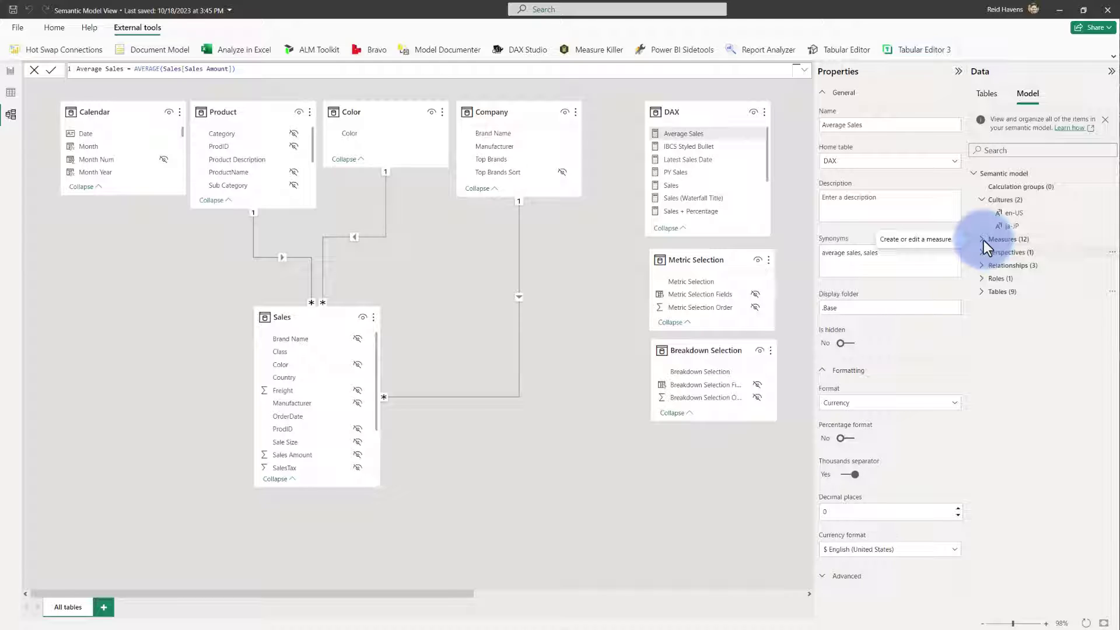
pyautogui.click(980, 253)
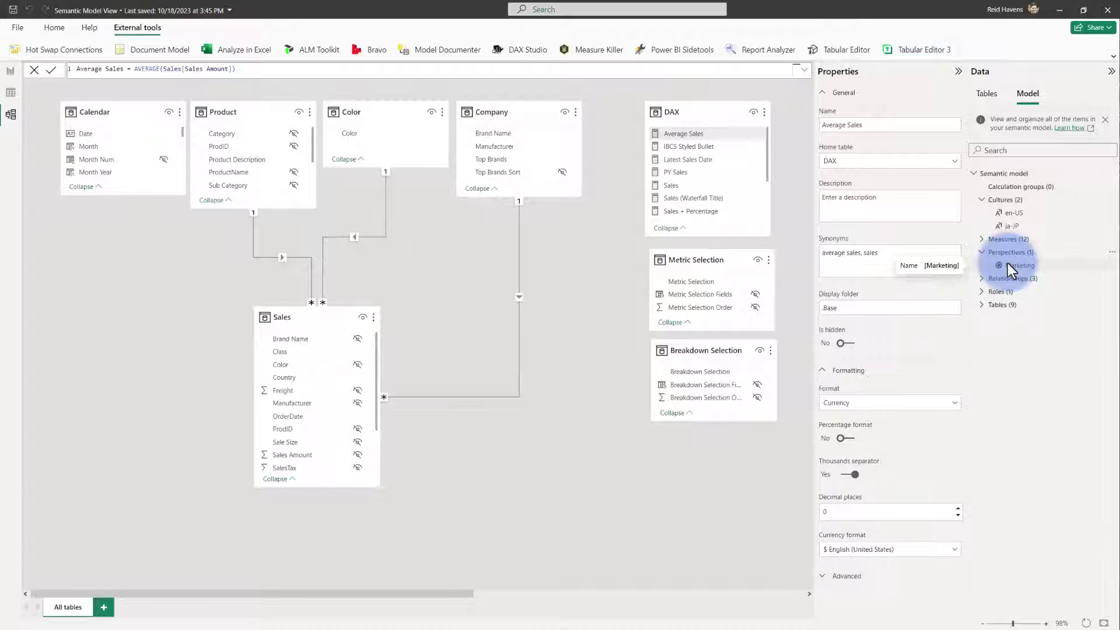
# Step: Collapse Cultures, Measures and Perspectives, then view the Sales[ProdID]–Product[ProdID] relationship
pyautogui.click(986, 94)
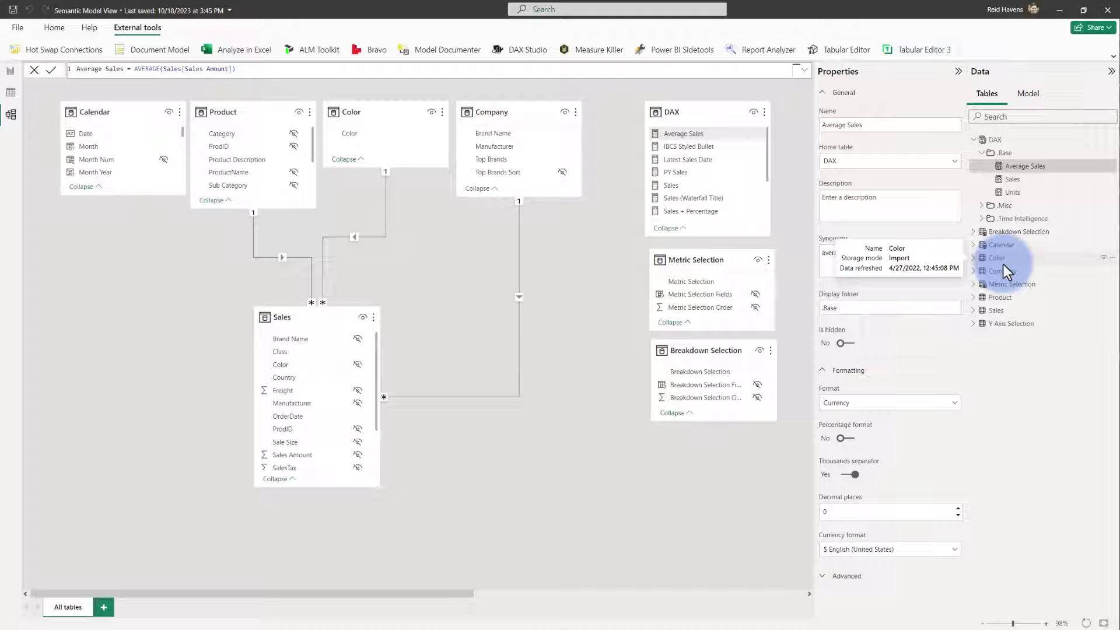
pyautogui.click(1024, 95)
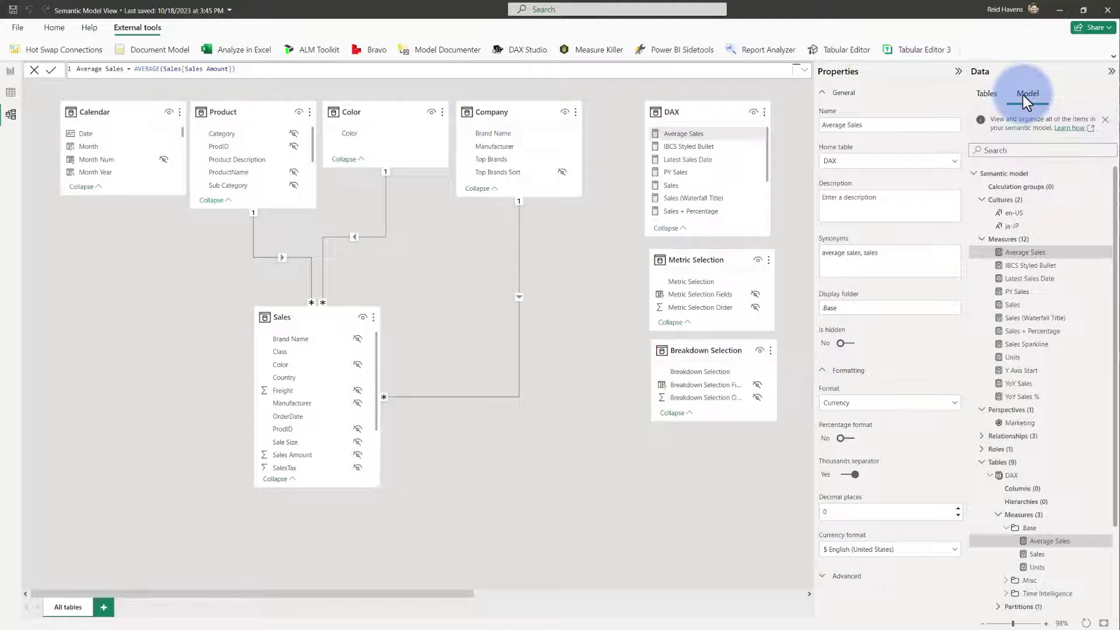
pyautogui.click(981, 200)
pyautogui.click(981, 212)
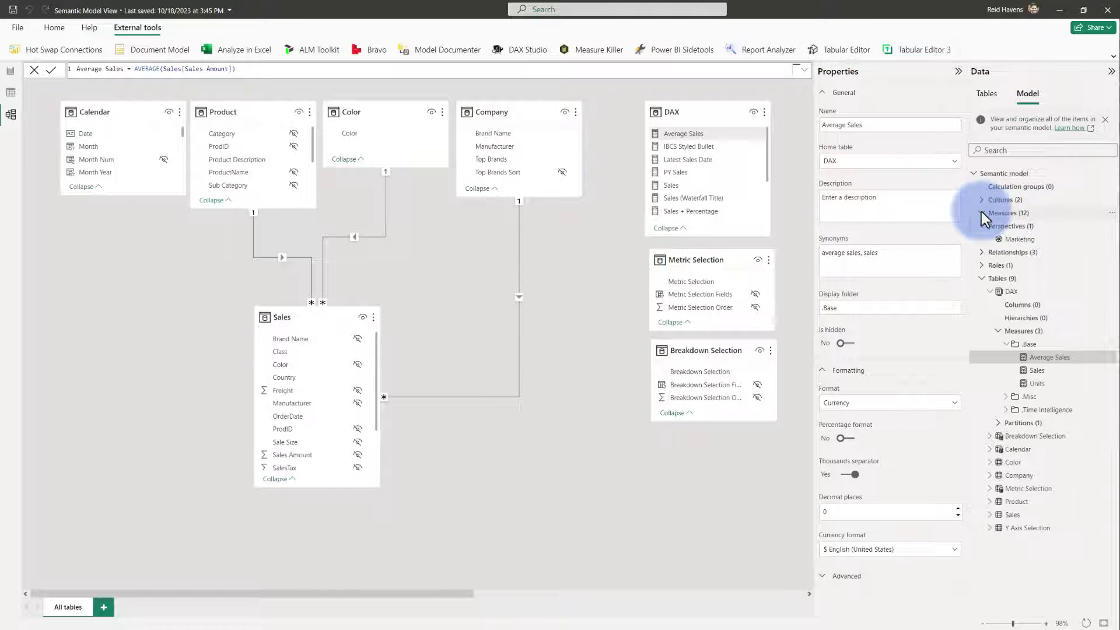
pyautogui.click(982, 226)
pyautogui.click(982, 239)
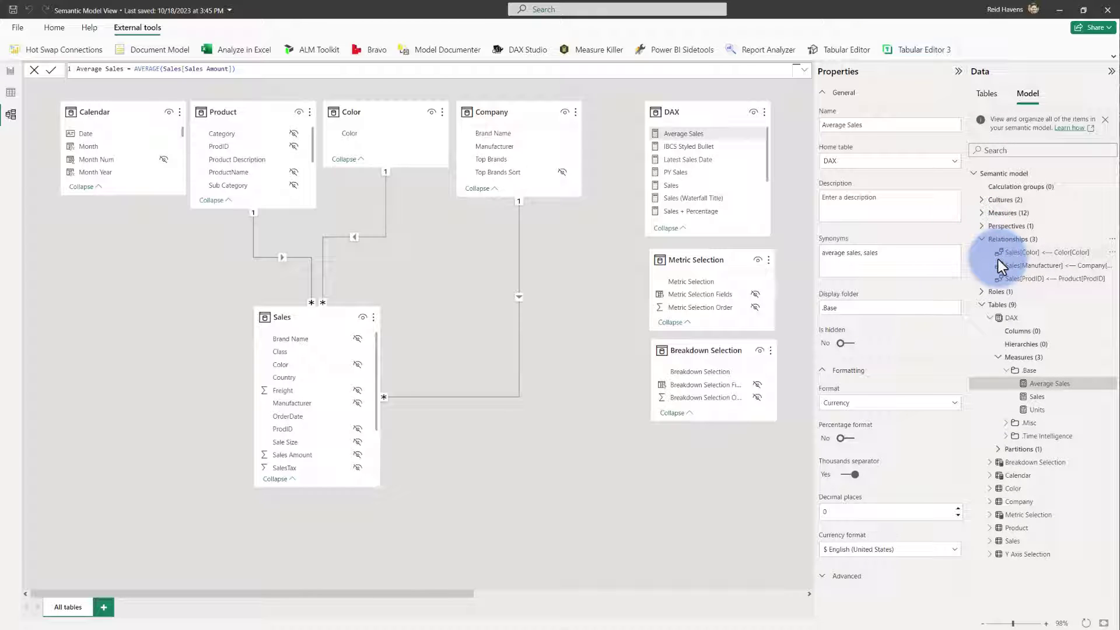
pyautogui.click(1068, 267)
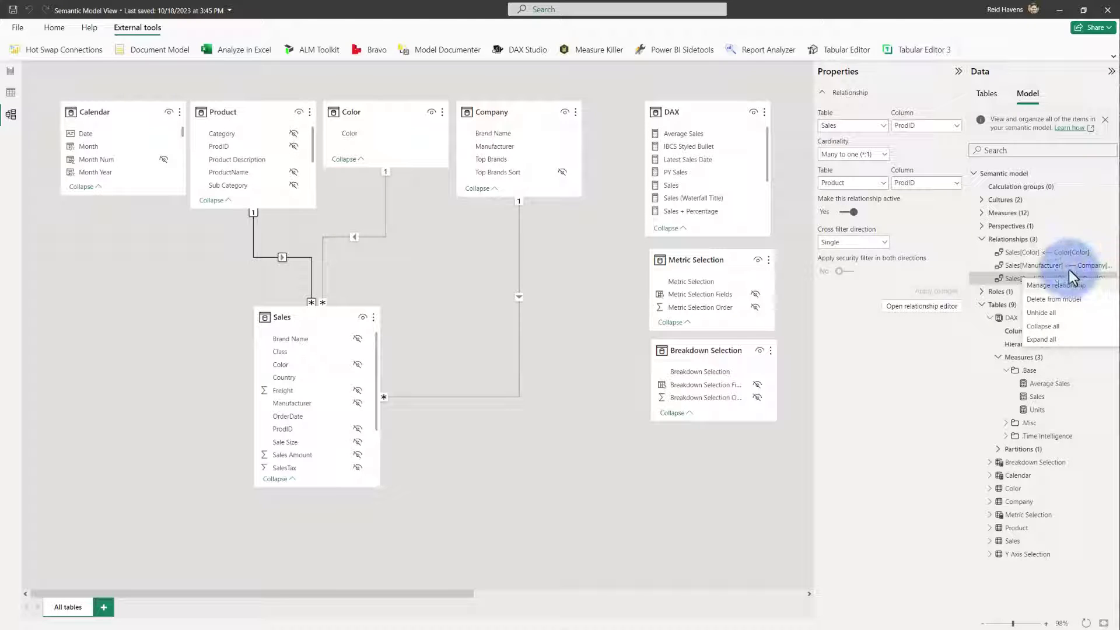
# Step: View the Sales[Color] relationship, fold Relationships, and expand the US Sales role
pyautogui.click(1026, 254)
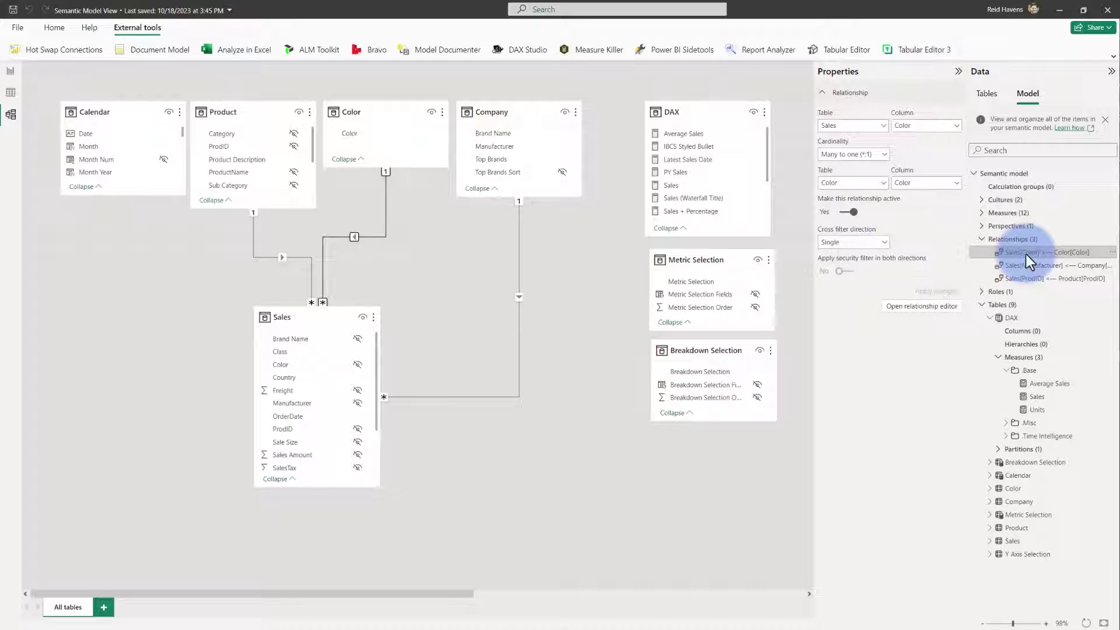
pyautogui.click(979, 239)
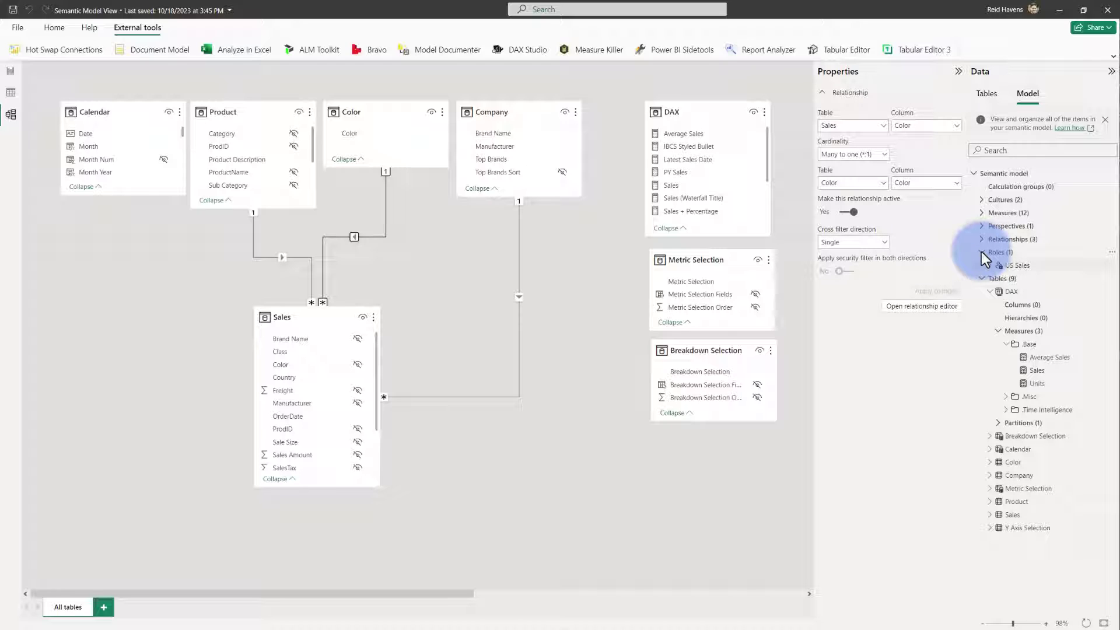
pyautogui.click(991, 266)
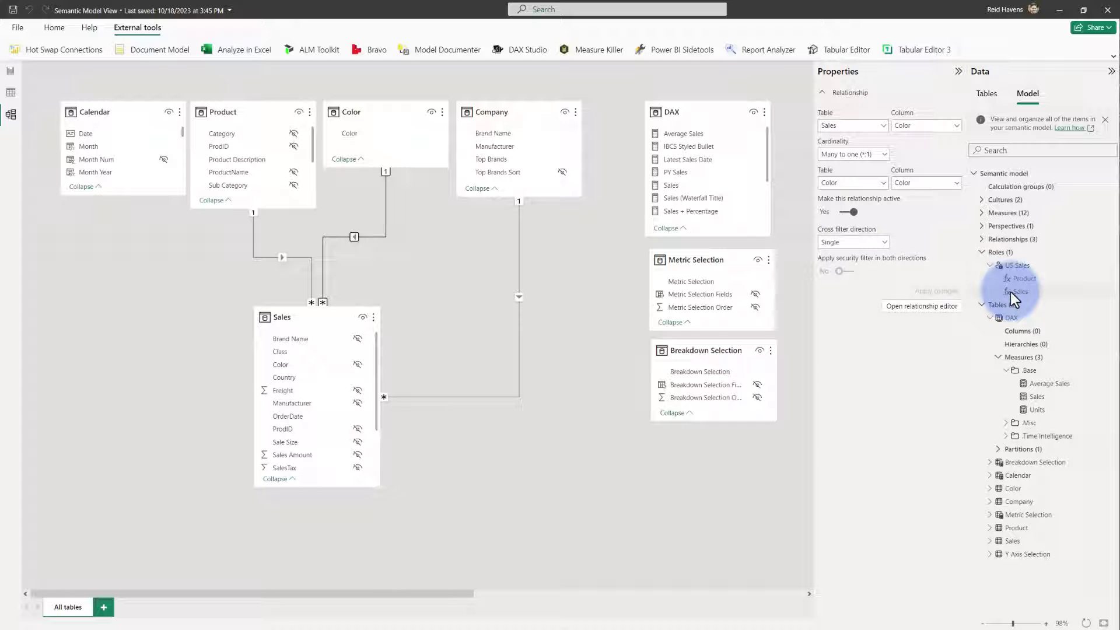
# Step: Look over Manage roles, close it, then collapse the Roles and DAX table branches
pyautogui.click(53, 27)
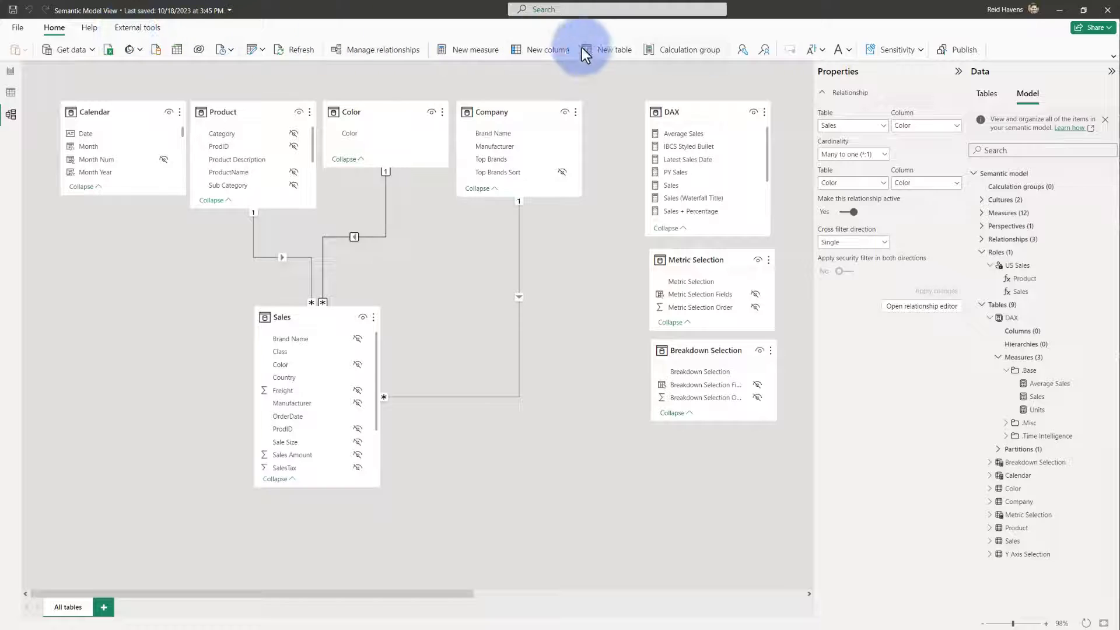
pyautogui.click(739, 52)
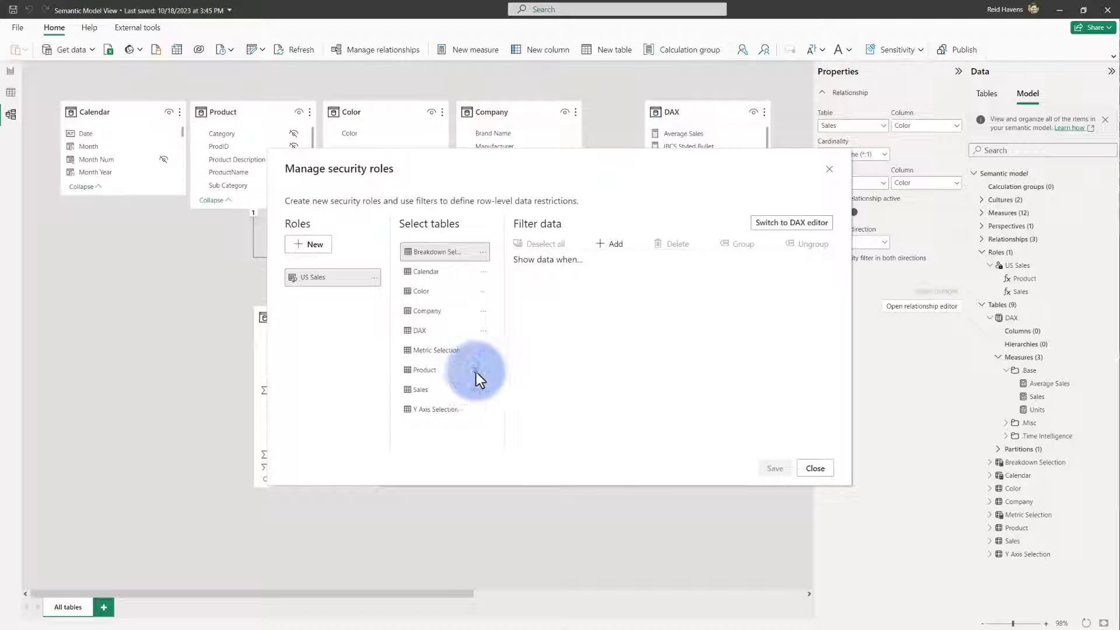
pyautogui.click(815, 468)
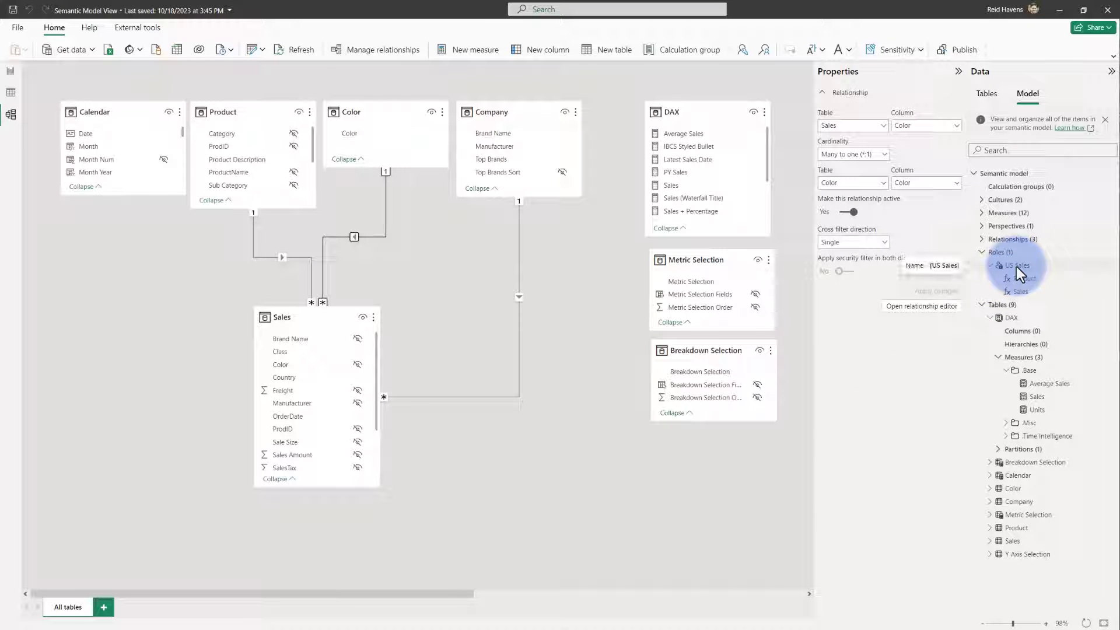
pyautogui.click(982, 252)
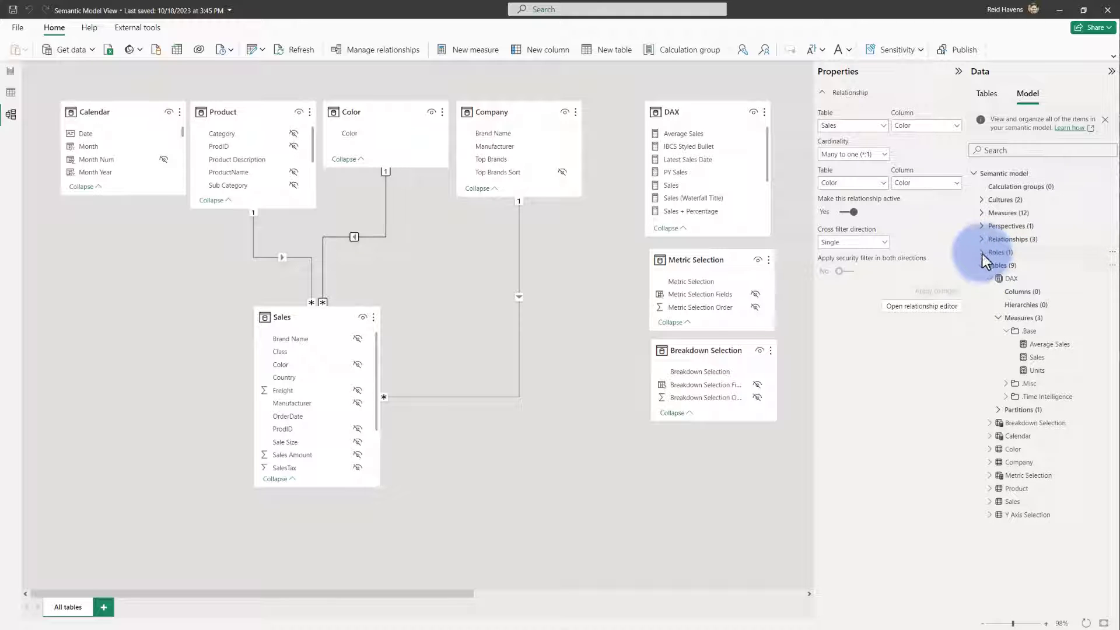
pyautogui.click(989, 280)
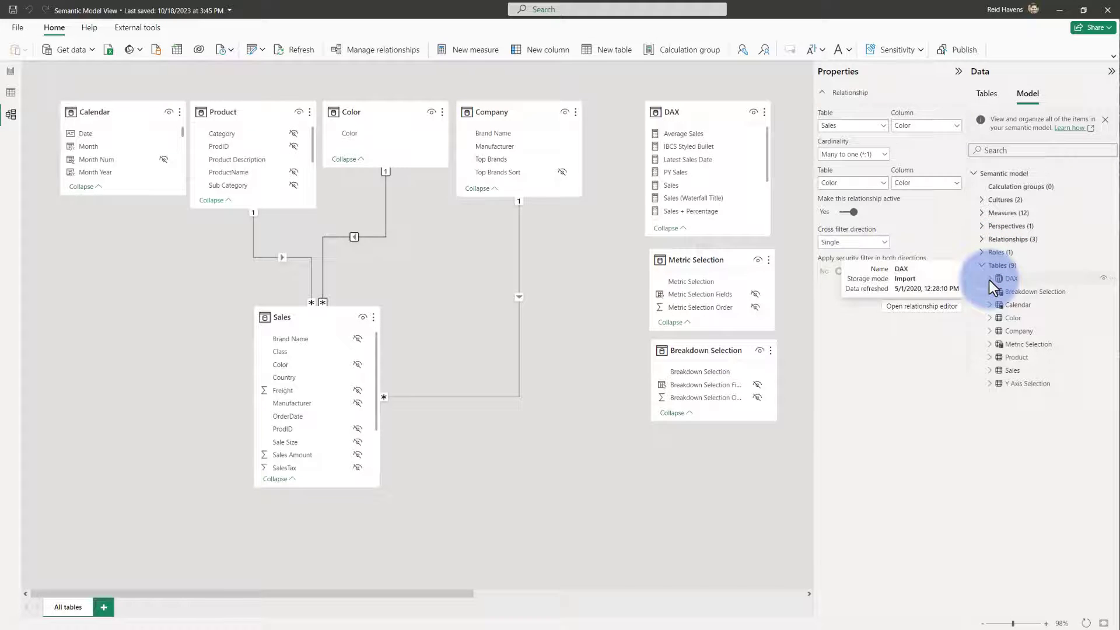
# Step: Expand the DAX table and its measures, then fold it back
pyautogui.click(985, 95)
pyautogui.click(1021, 102)
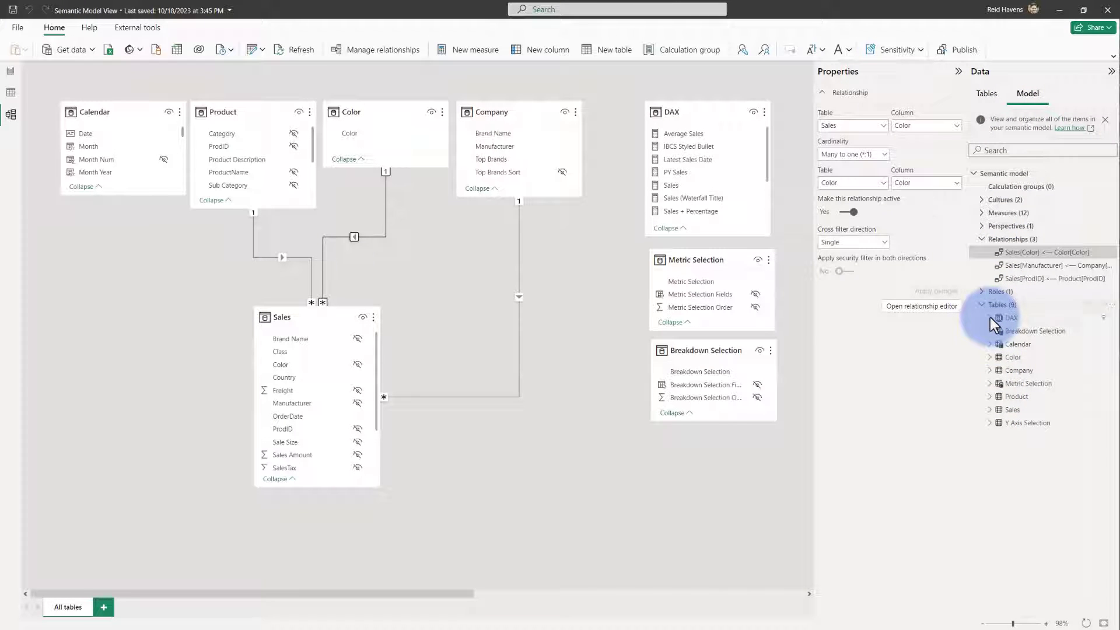
pyautogui.click(990, 318)
pyautogui.click(989, 317)
pyautogui.click(989, 316)
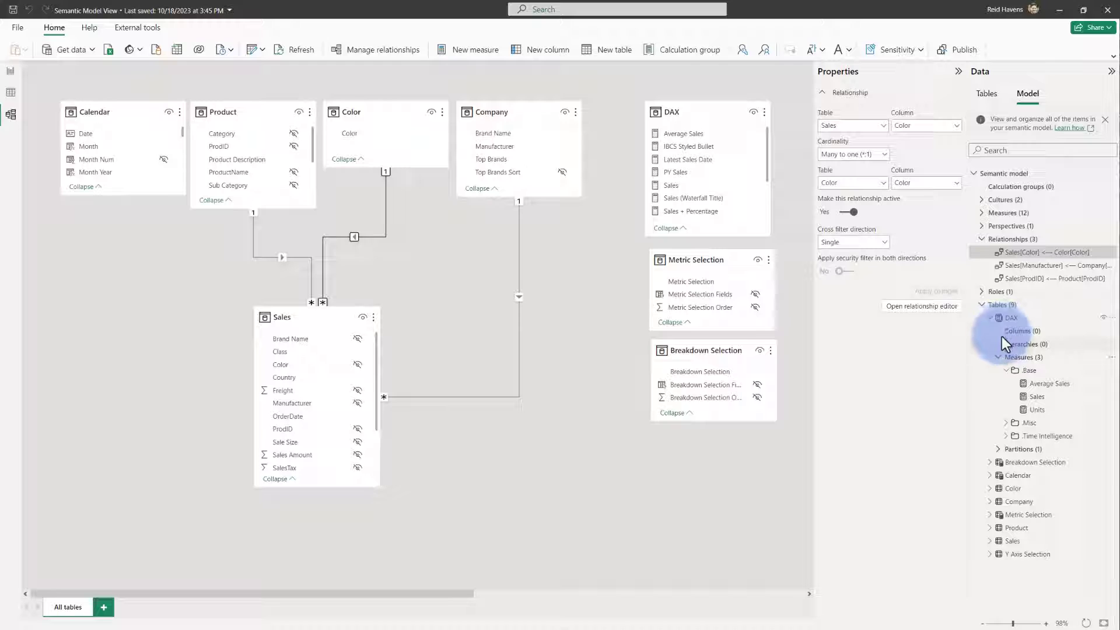
pyautogui.click(1000, 357)
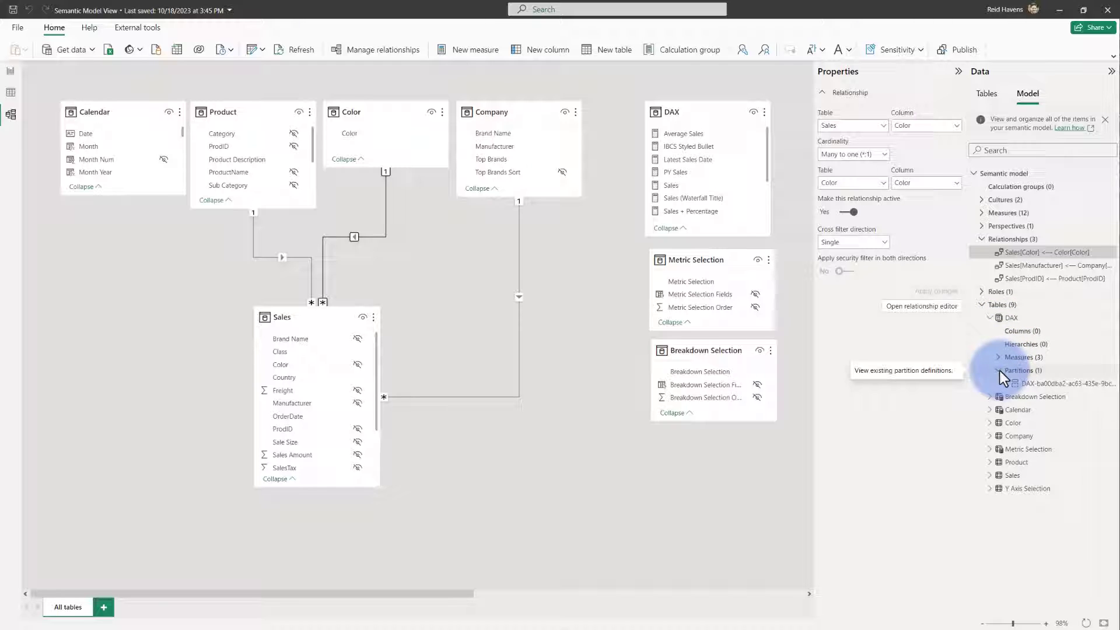
pyautogui.click(990, 318)
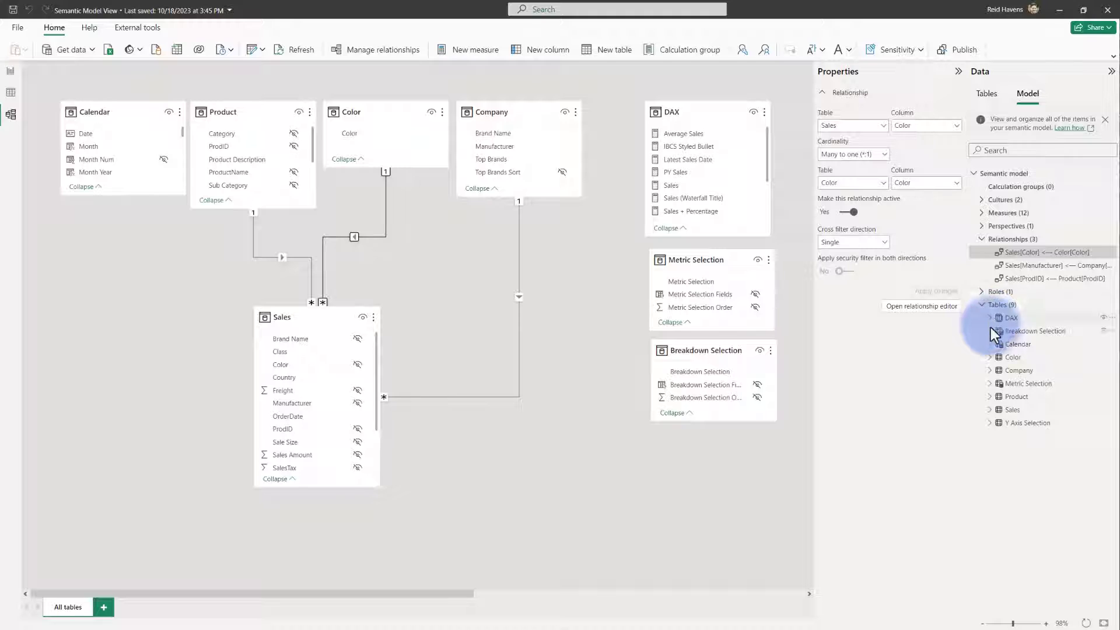
# Step: Show the Sales table's 15 columns and partition, and the calculation groups' precedence properties
pyautogui.click(989, 410)
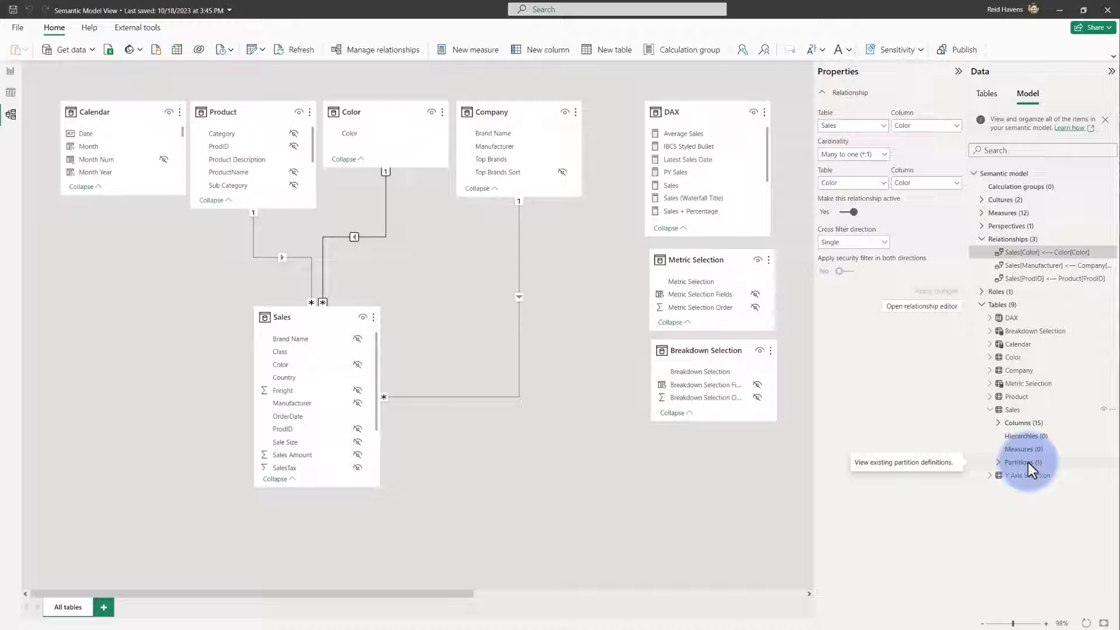
pyautogui.click(996, 462)
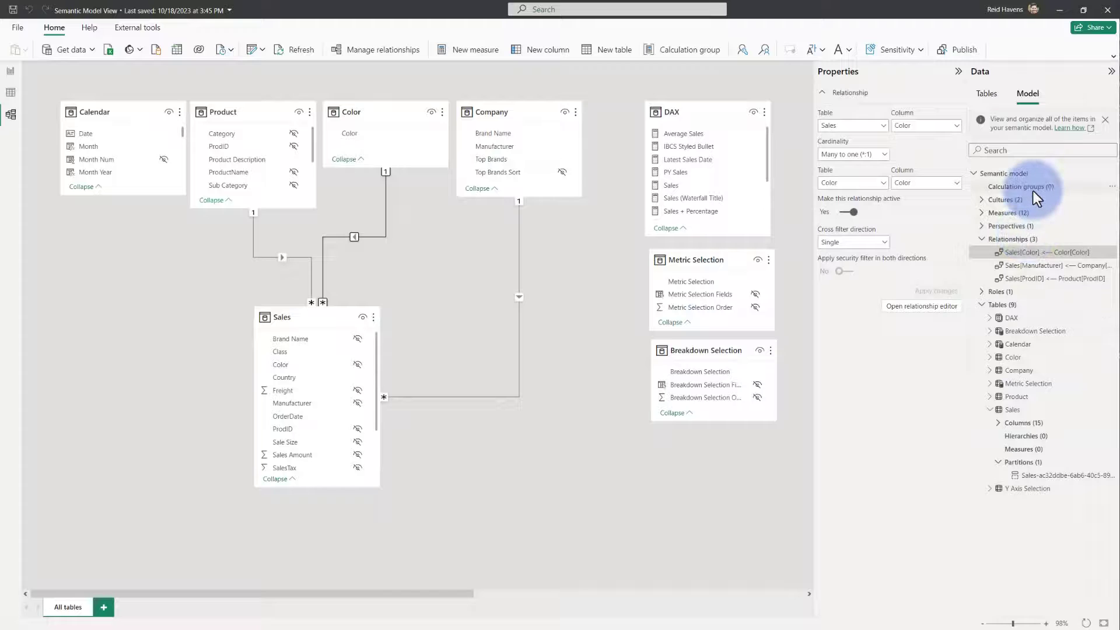
pyautogui.click(1033, 190)
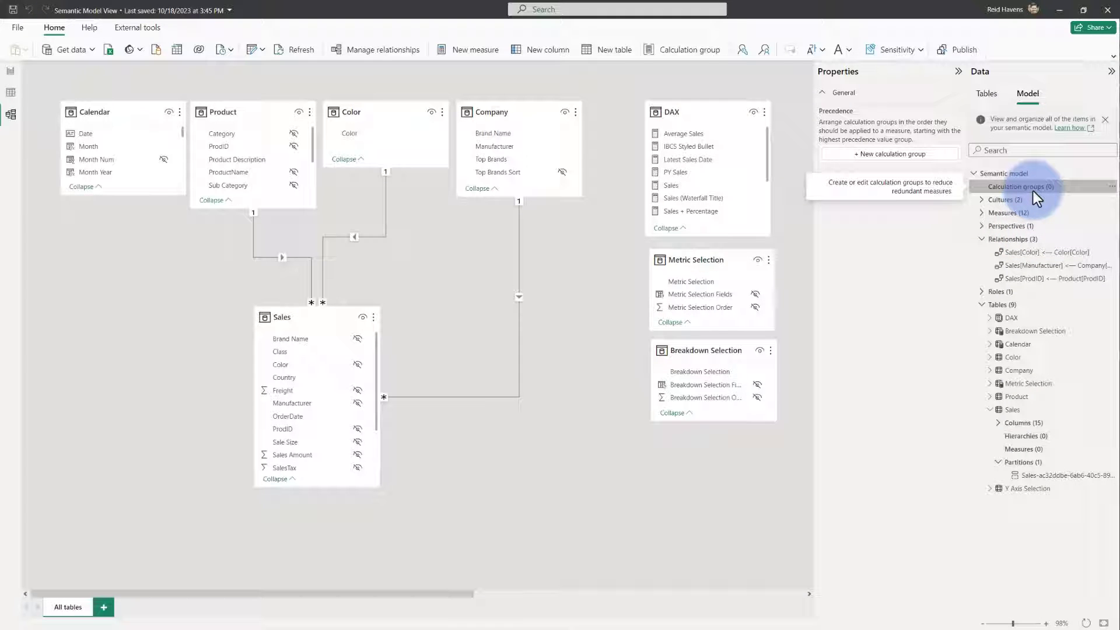
# Step: Create a new calculation group, accepting discouraged implicit measures, and select it for renaming
pyautogui.click(1111, 187)
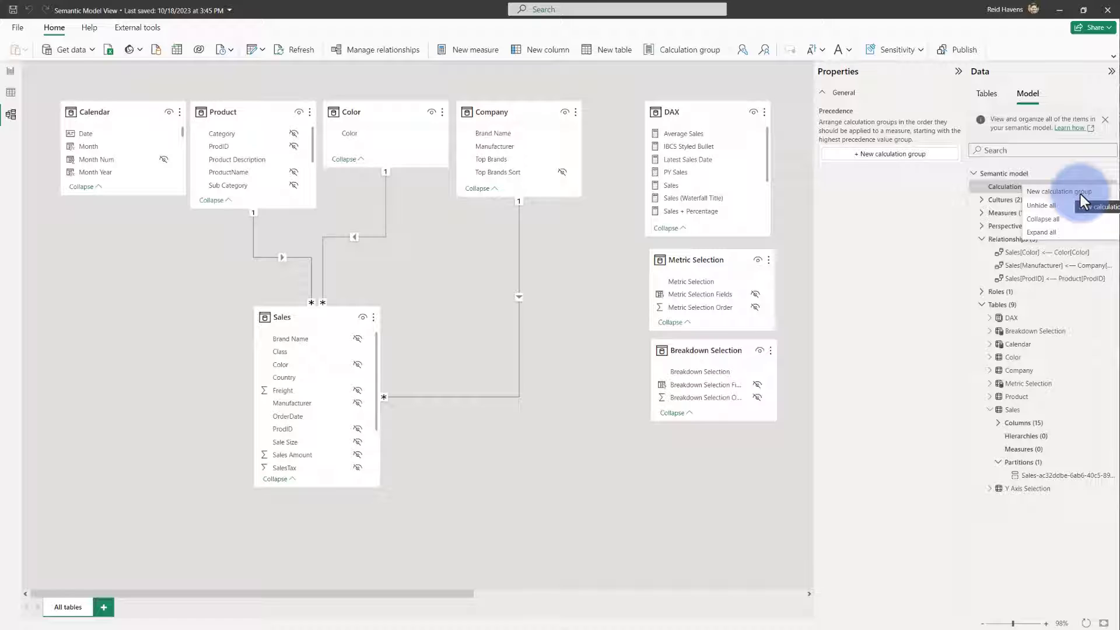
pyautogui.click(876, 156)
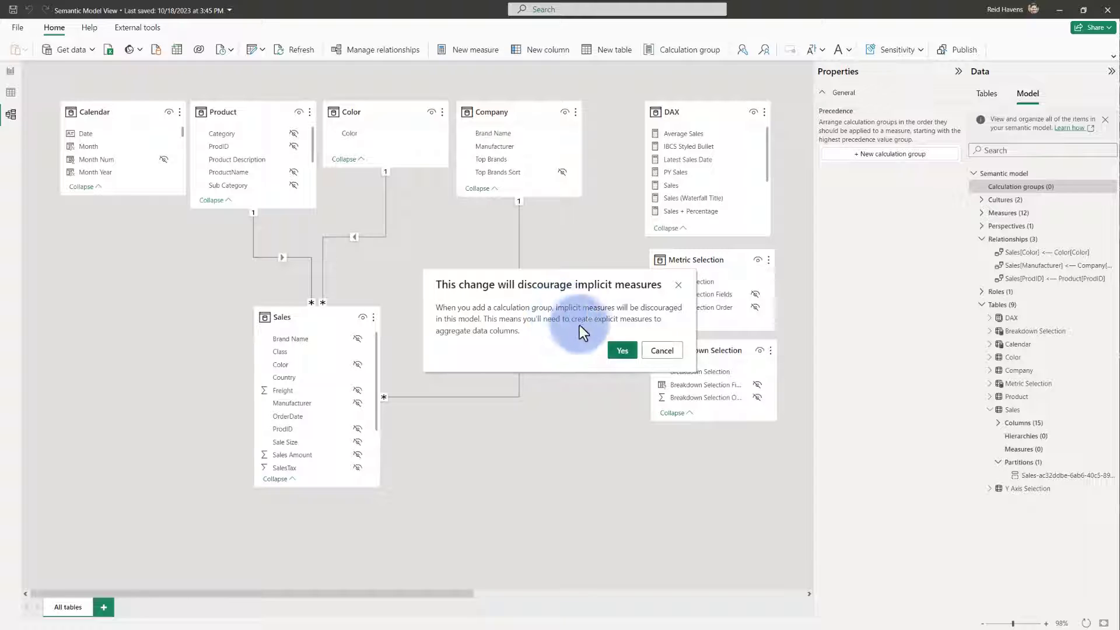
pyautogui.click(619, 350)
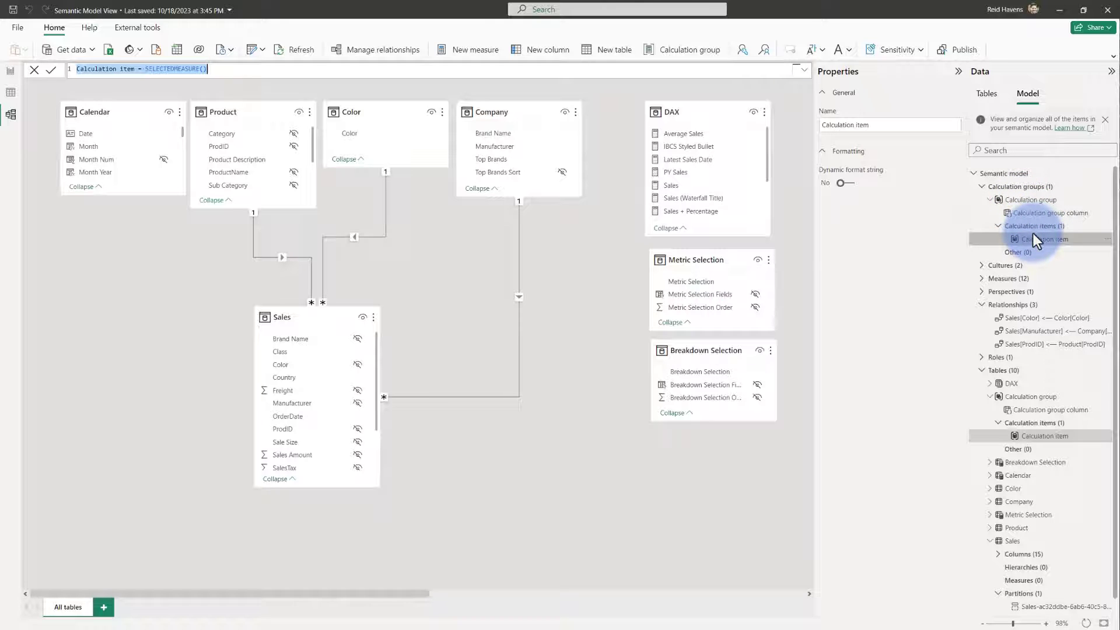
pyautogui.click(1020, 200)
pyautogui.click(1019, 199)
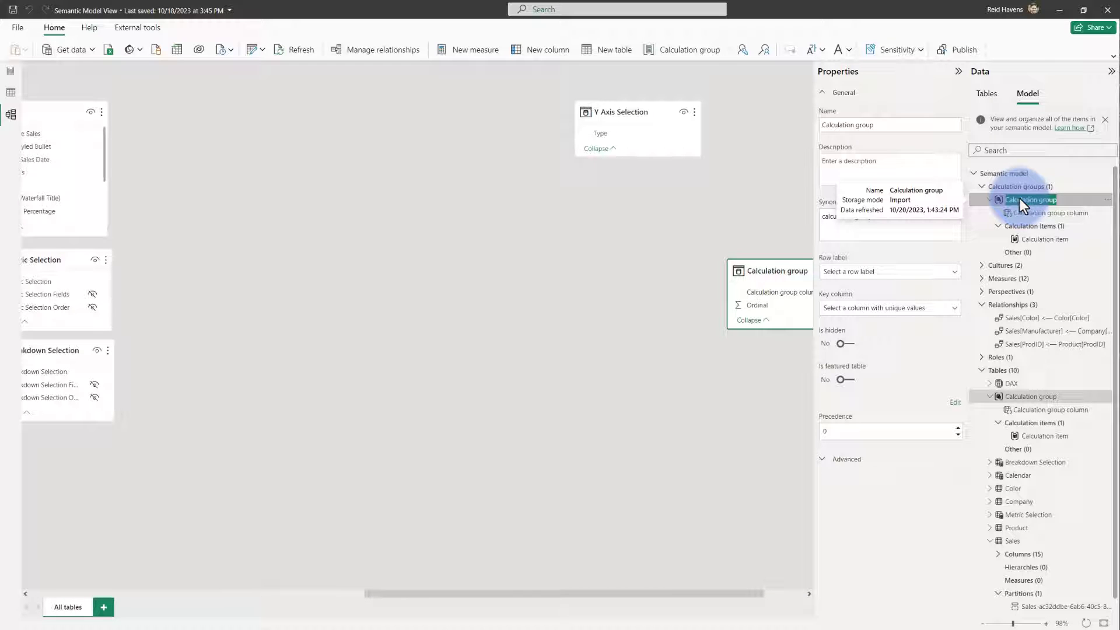
# Step: Name the group Time Intelligence and its column Calcs
pyautogui.write('Time Intelligence')
pyautogui.press('Return')
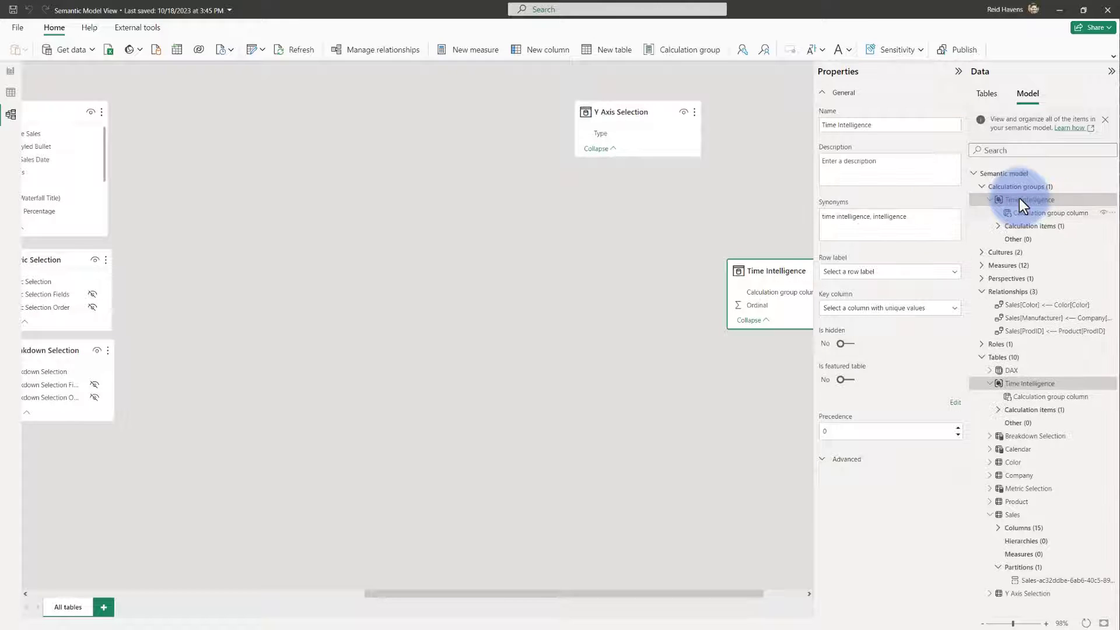
pyautogui.click(1030, 214)
pyautogui.click(1031, 217)
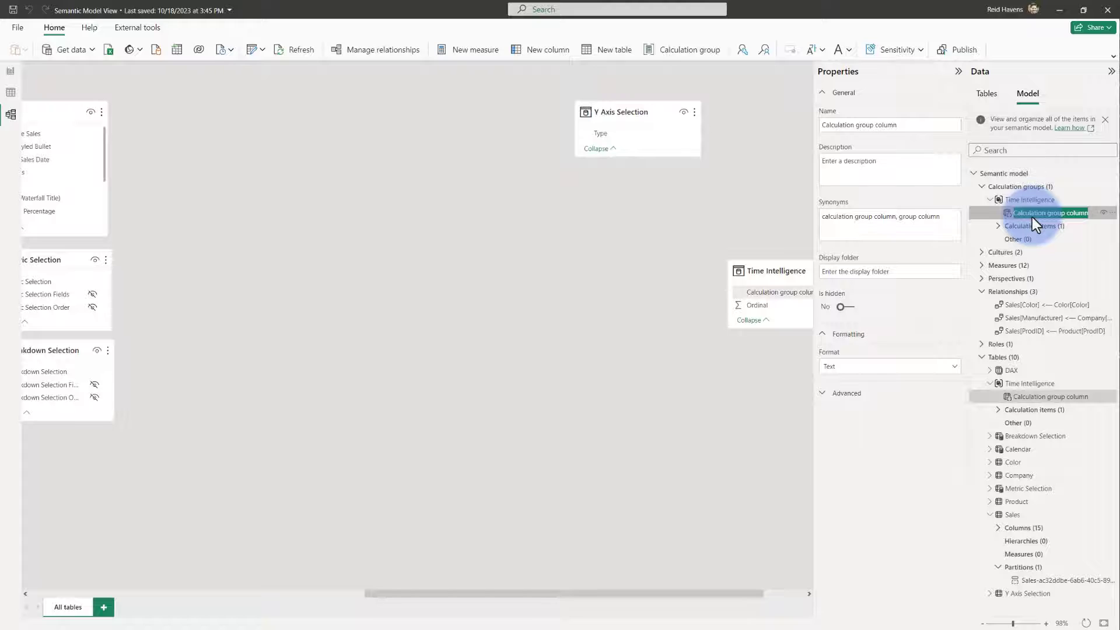
pyautogui.write('Calcs')
pyautogui.press('Return')
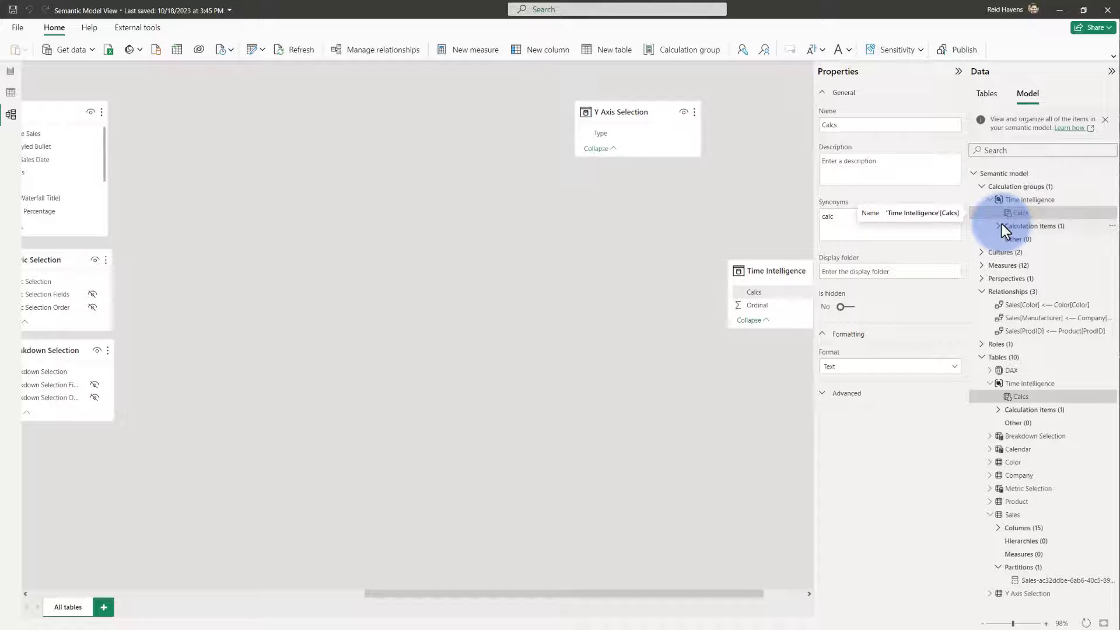
# Step: Expand the calculation items and start renaming the group with CG
pyautogui.click(997, 226)
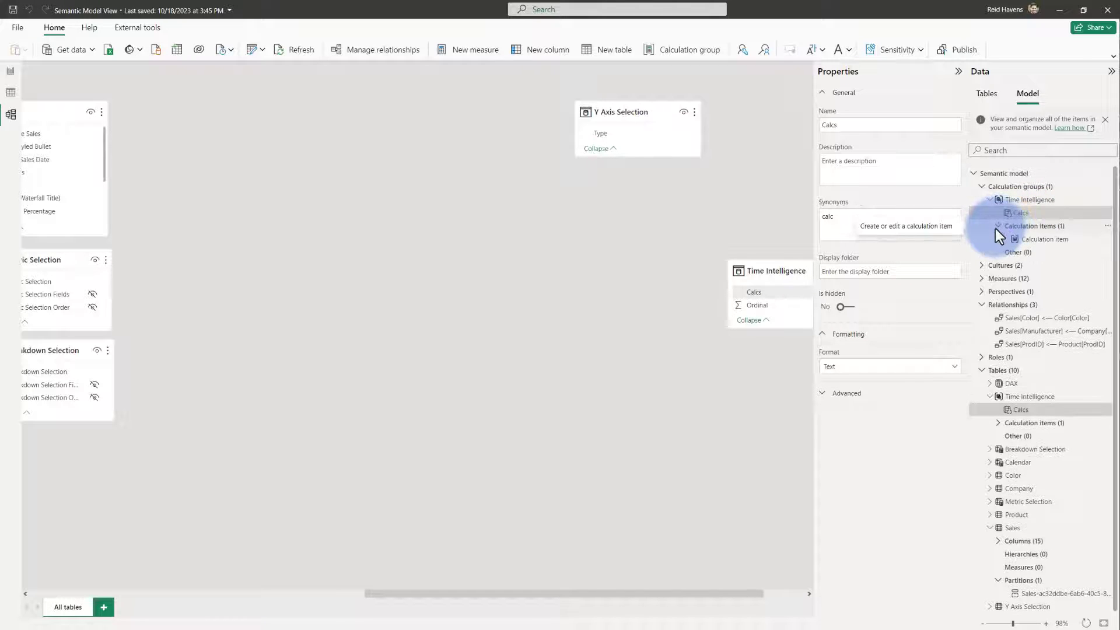
pyautogui.doubleClick(1028, 202)
pyautogui.write('CG')
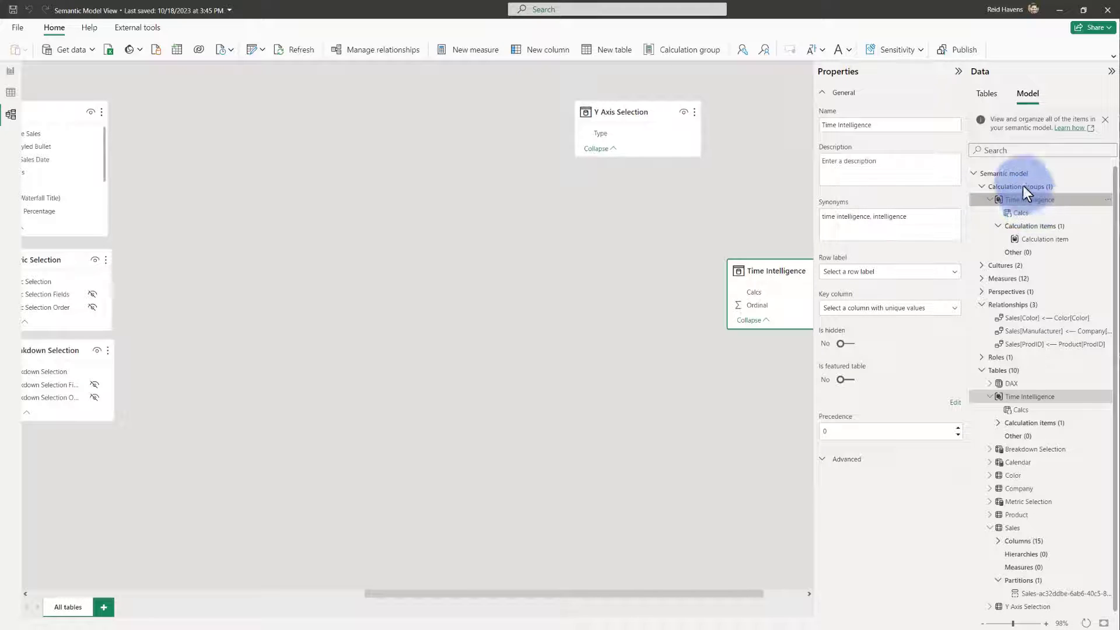
pyautogui.click(984, 95)
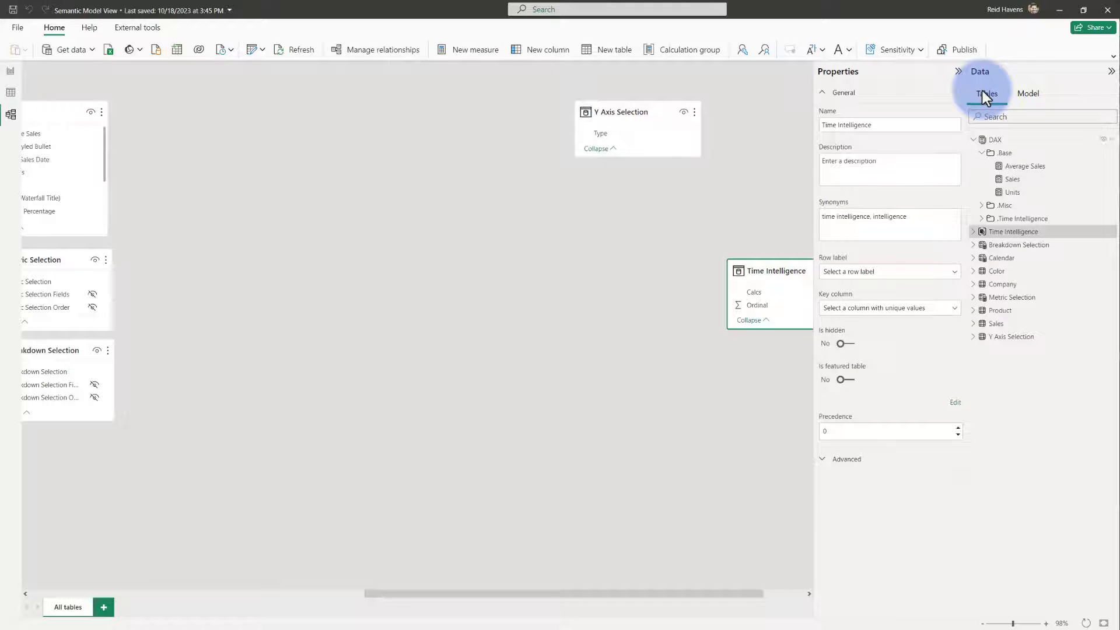
# Step: Collapse the DAX tables and open the Time Intelligence group's default Calculation item formula
pyautogui.click(973, 140)
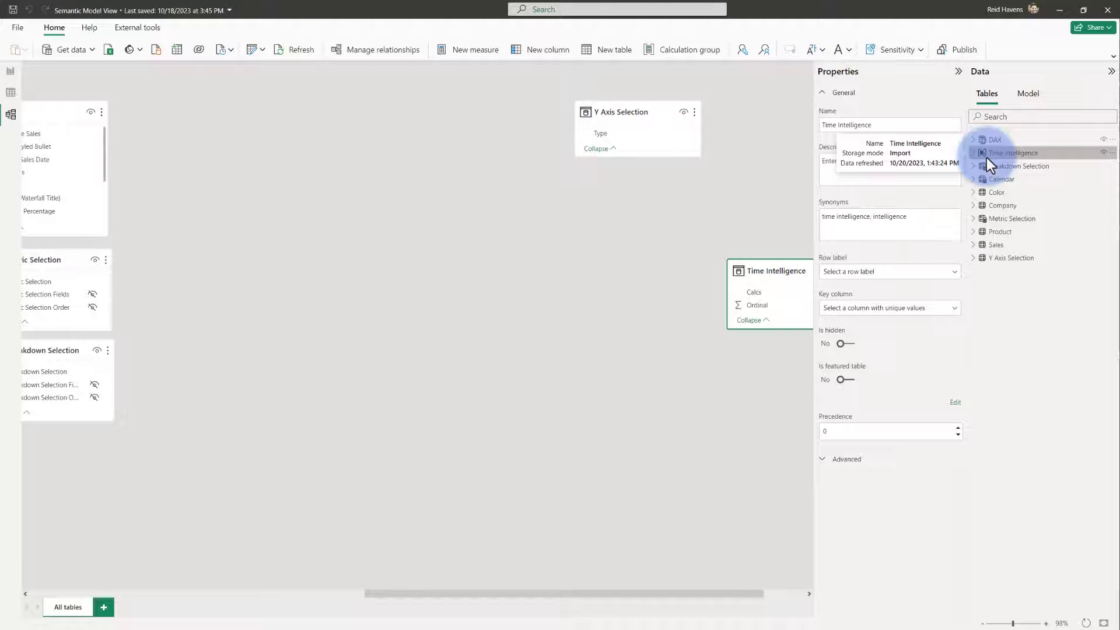
pyautogui.click(1027, 94)
pyautogui.click(1028, 238)
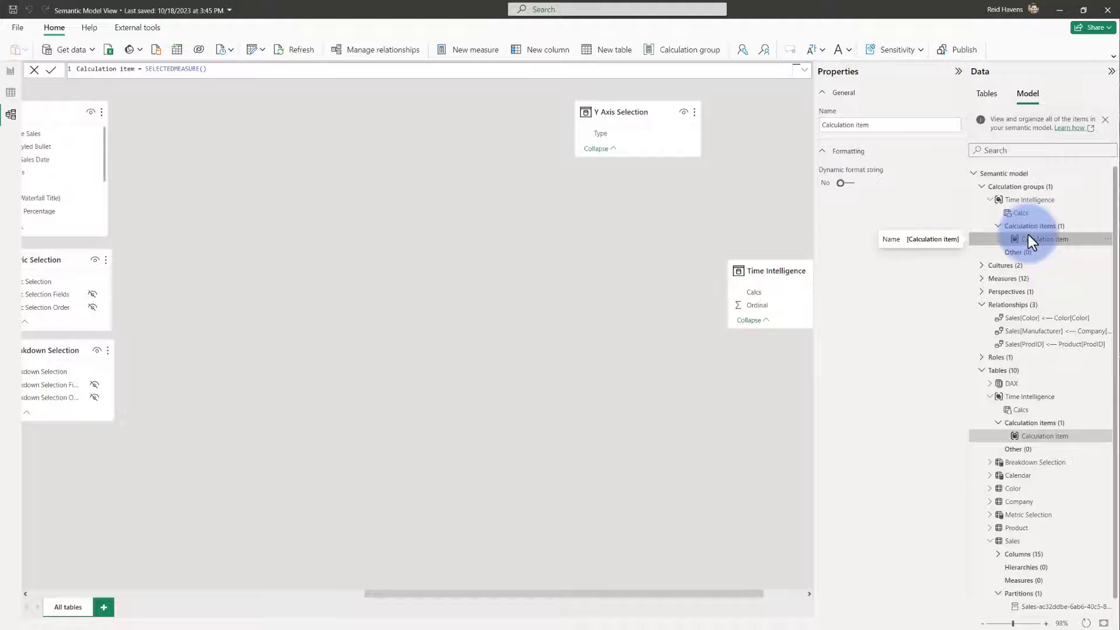
# Step: Replace the default item's formula with the MTD CALCULATE formula using DATESMTD
pyautogui.click(251, 69)
pyautogui.scroll(3, 251, 69)
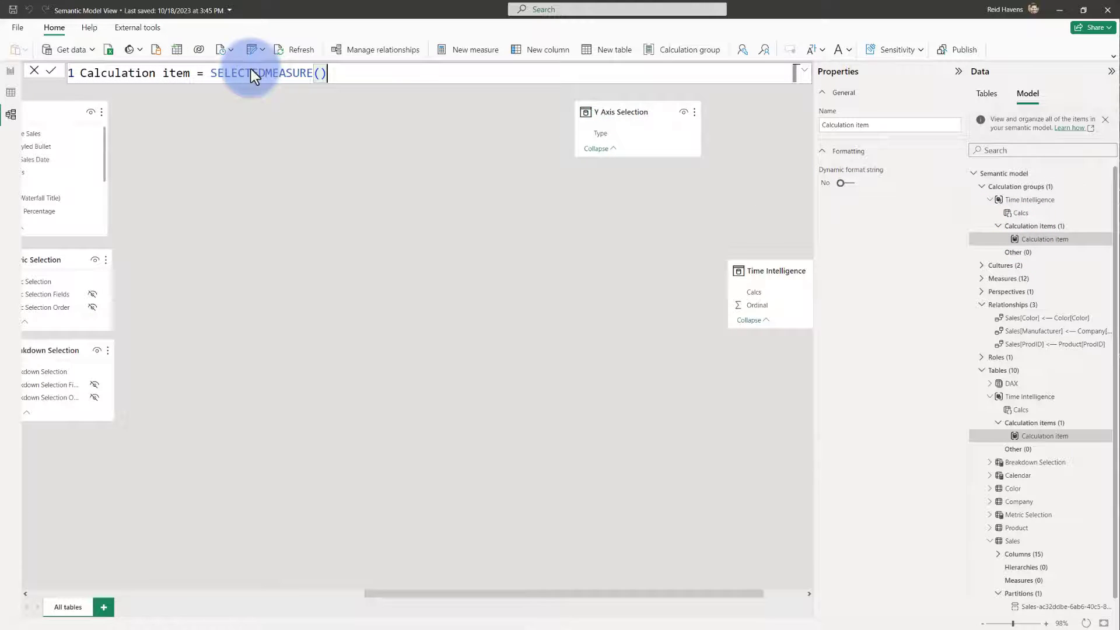
pyautogui.click(190, 72)
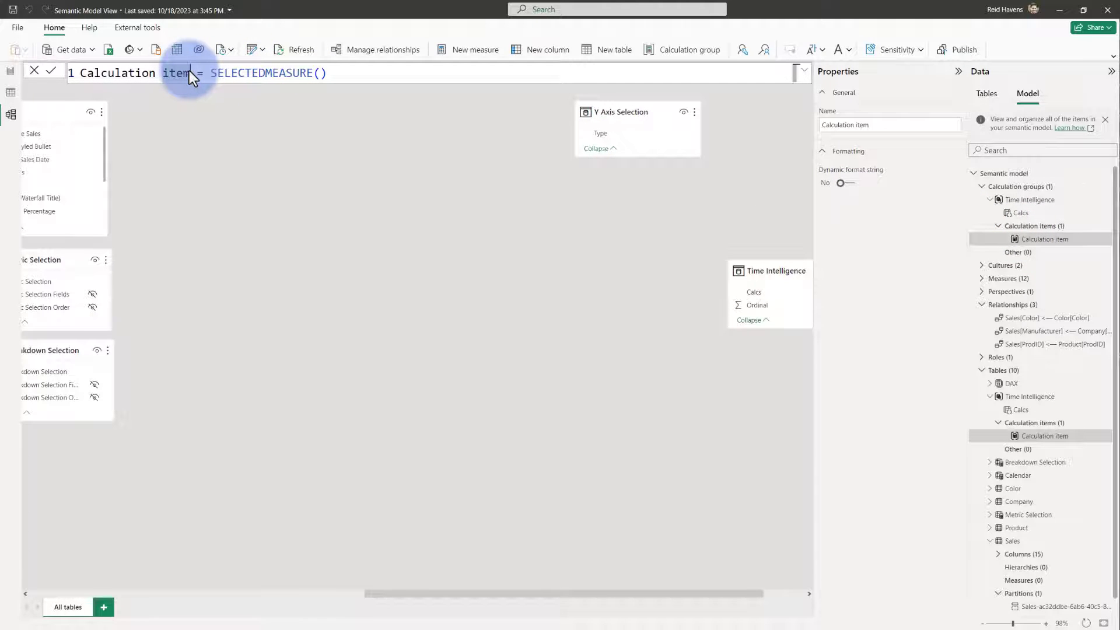
pyautogui.hotkey('ctrl', 'a')
pyautogui.write("MTD =     CALCULATE(         SELECTEDMEASURE(),         DATESMTD('Calendar'[Date])     )")
pyautogui.press('Return')
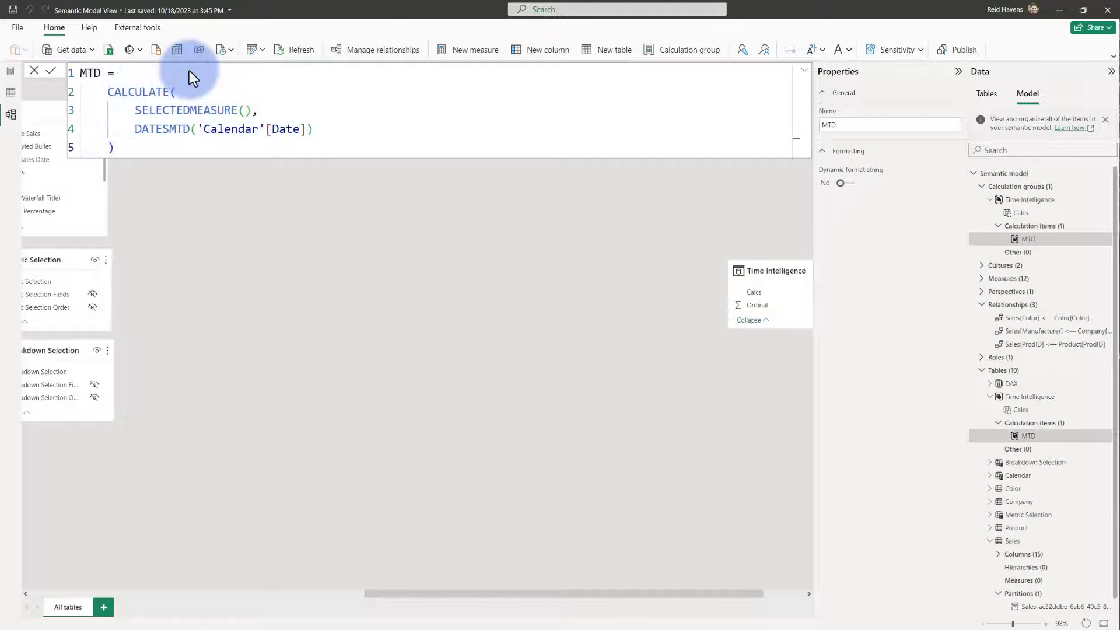
# Step: Add a second calculation item, QTD, with a CALCULATE formula using DATESQTD
pyautogui.rightClick(1019, 229)
pyautogui.click(958, 235)
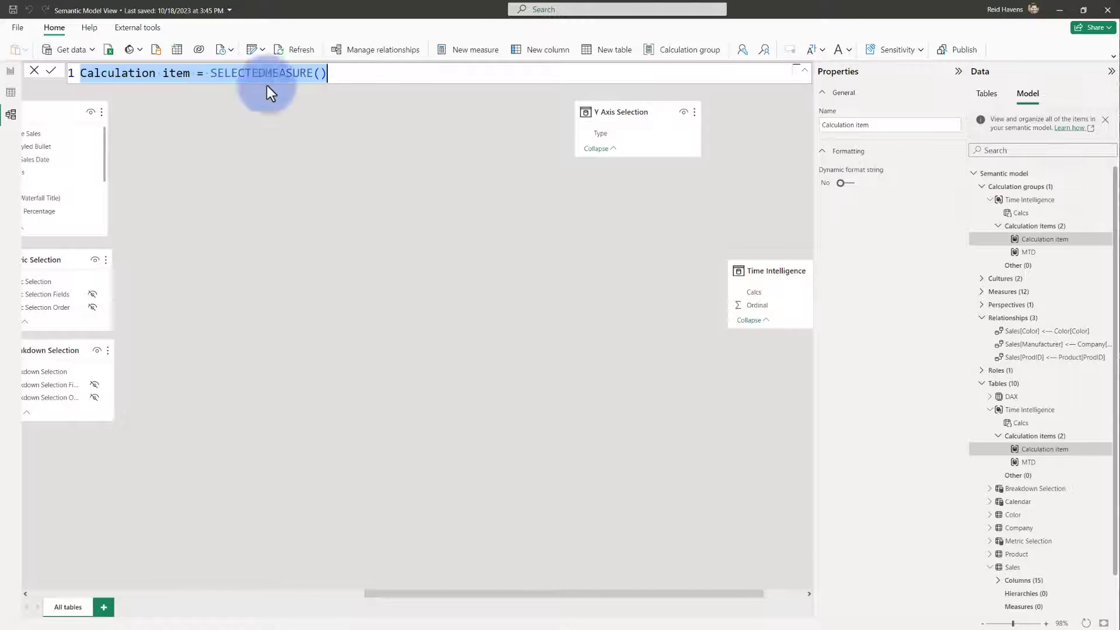
pyautogui.write("MTD =     CALCULATE(         SELECTEDMEASURE(),         DATESMTD('Calendar'[Date])     )")
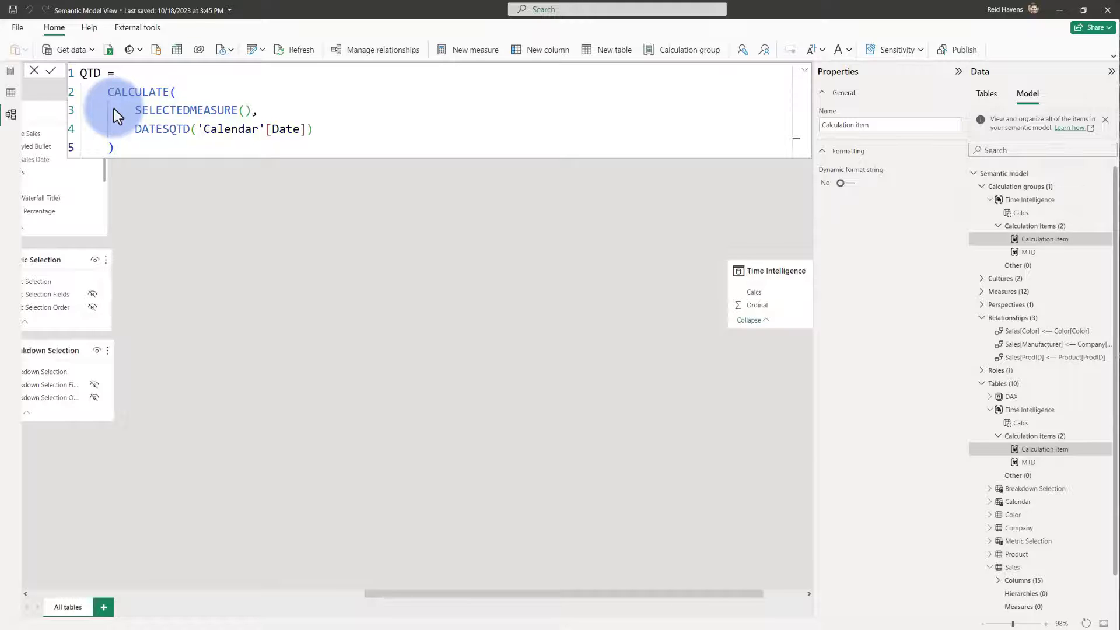
pyautogui.press('Return')
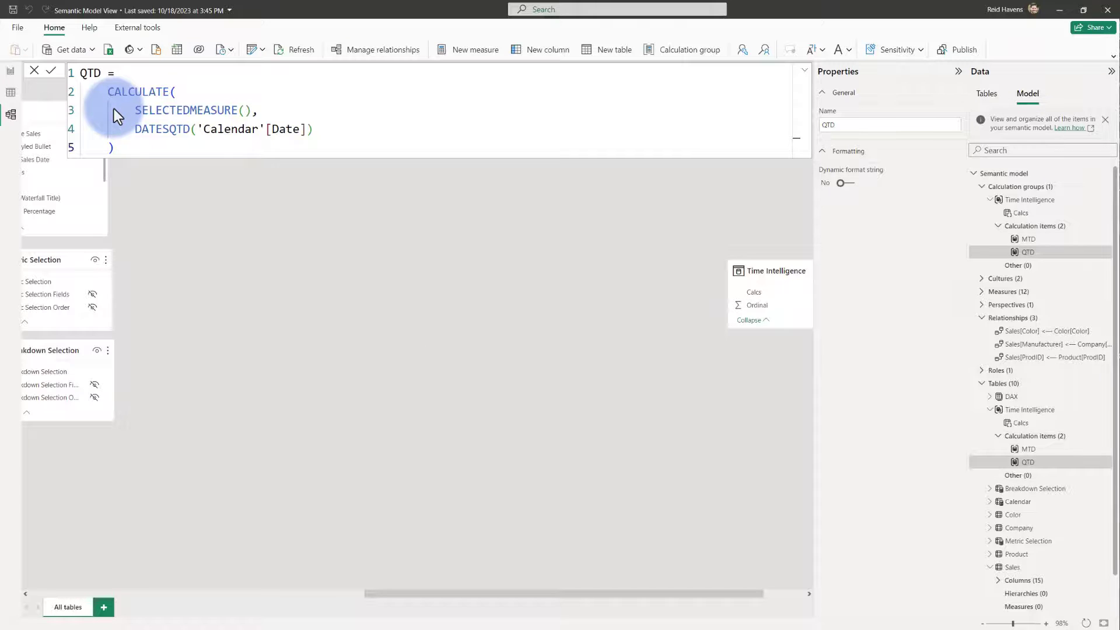
# Step: Add a third calculation item, YTD = CALCULATE(SELECTEDMEASURE(), DATESYTD('Calendar'[Date]))
pyautogui.rightClick(1019, 229)
pyautogui.click(995, 238)
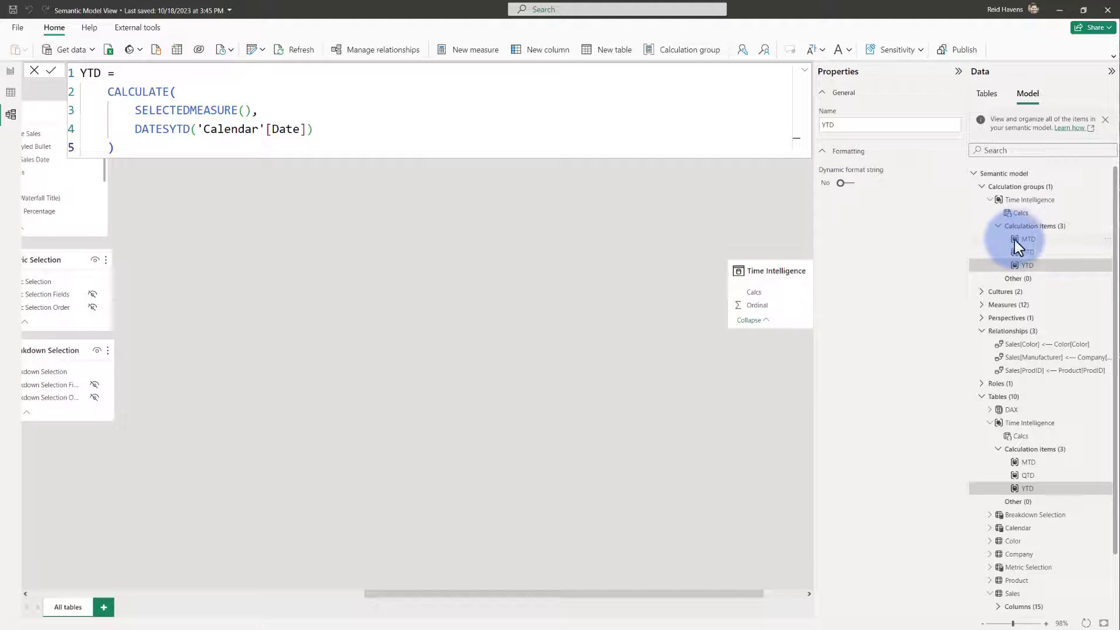
pyautogui.click(1028, 239)
pyautogui.click(1030, 251)
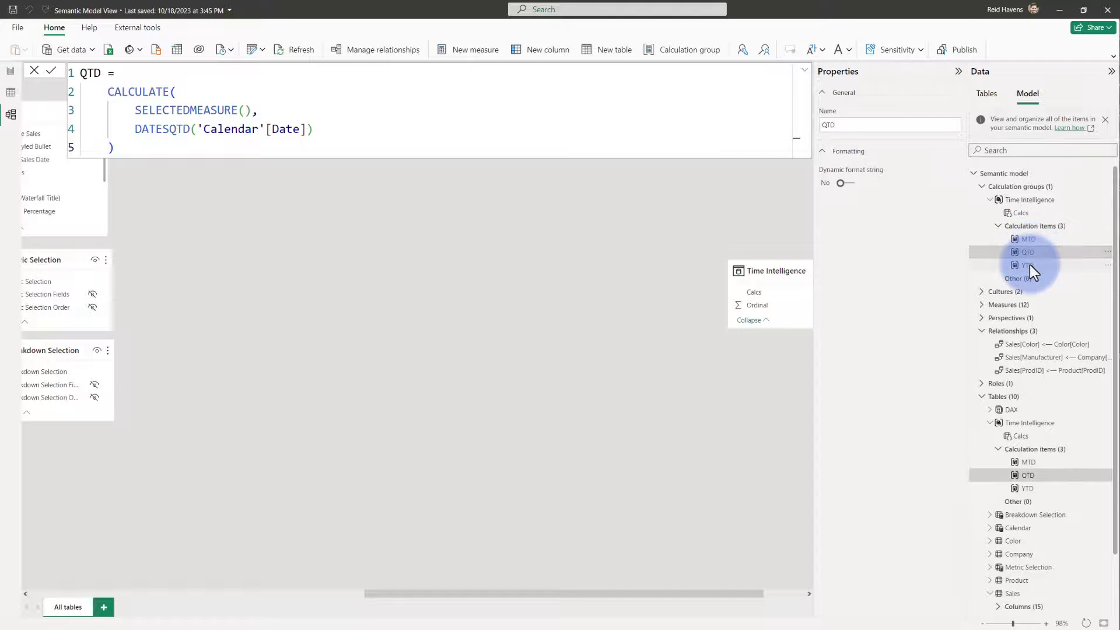
pyautogui.click(1030, 266)
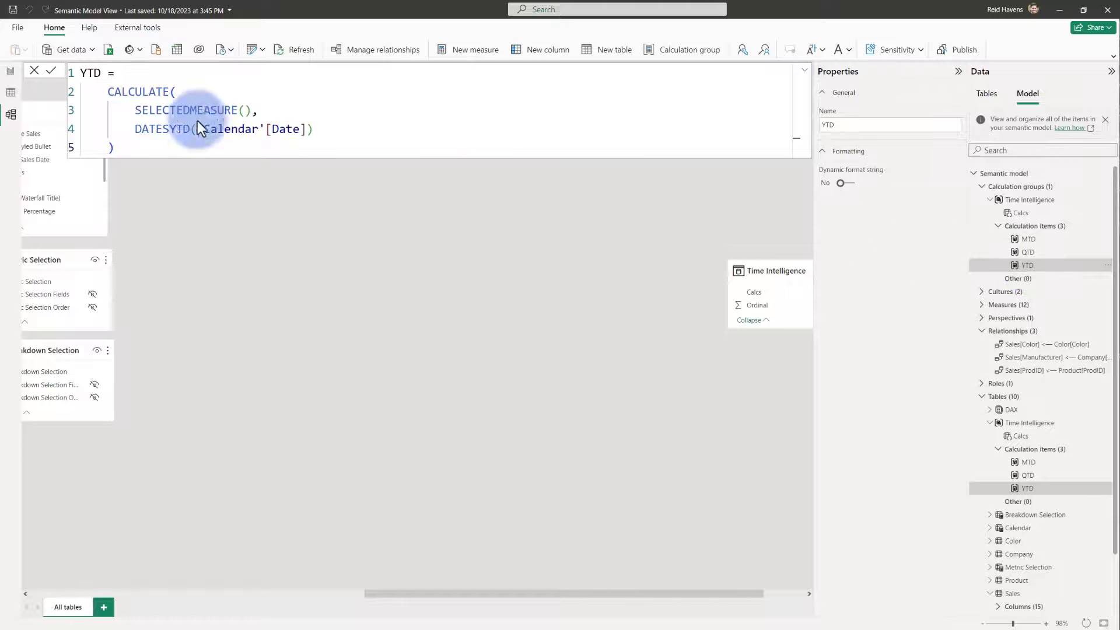
pyautogui.moveTo(136, 110); pyautogui.dragTo(233, 110)
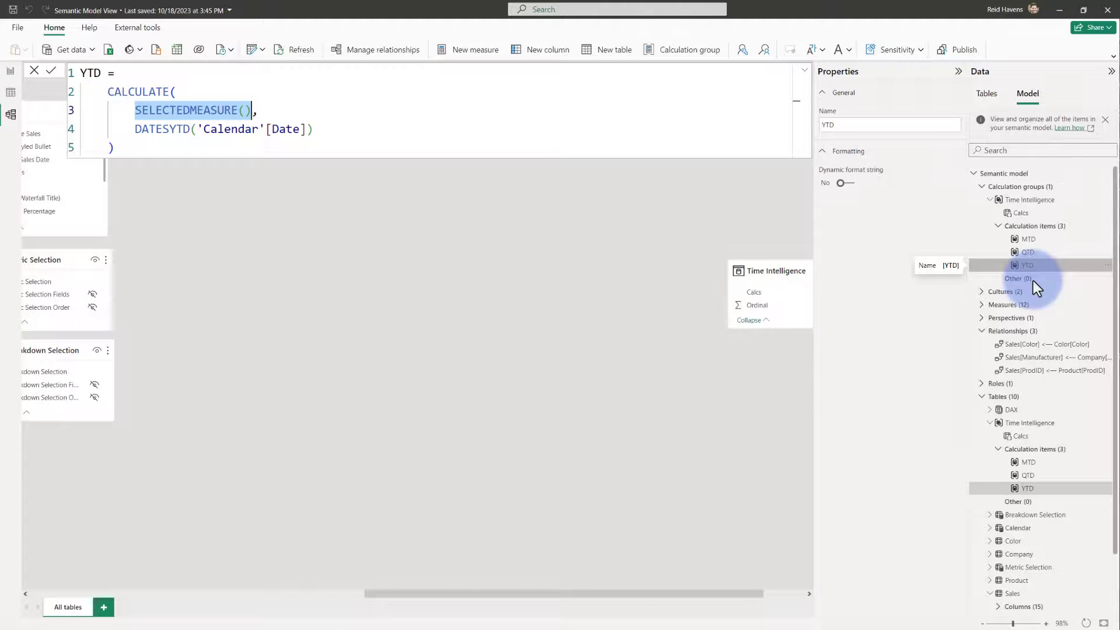
pyautogui.rightClick(1026, 265)
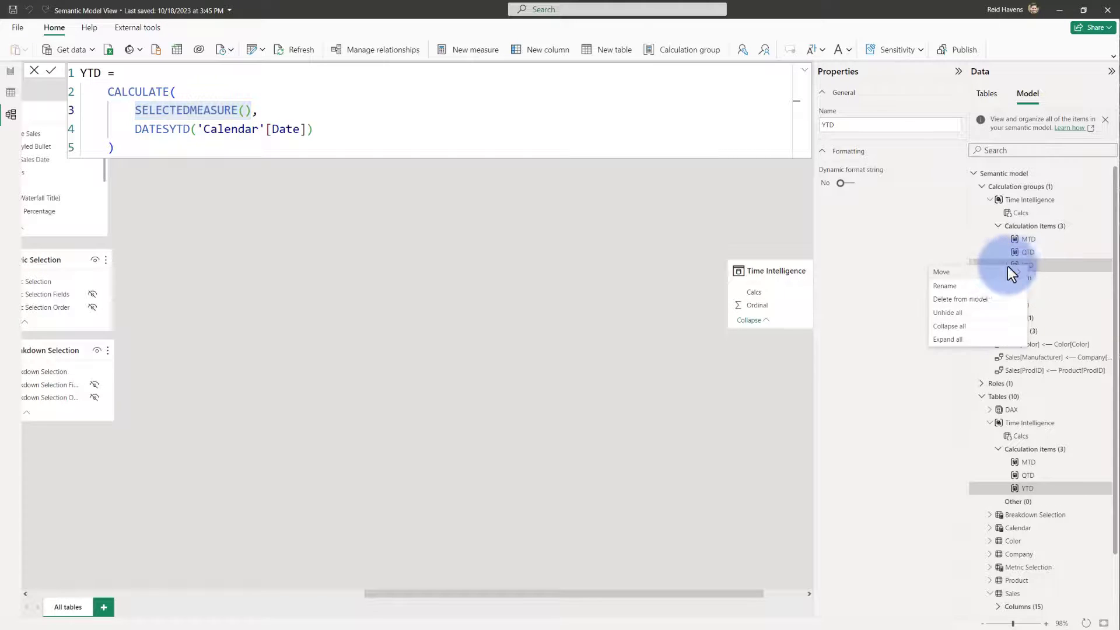
pyautogui.moveTo(988, 268)
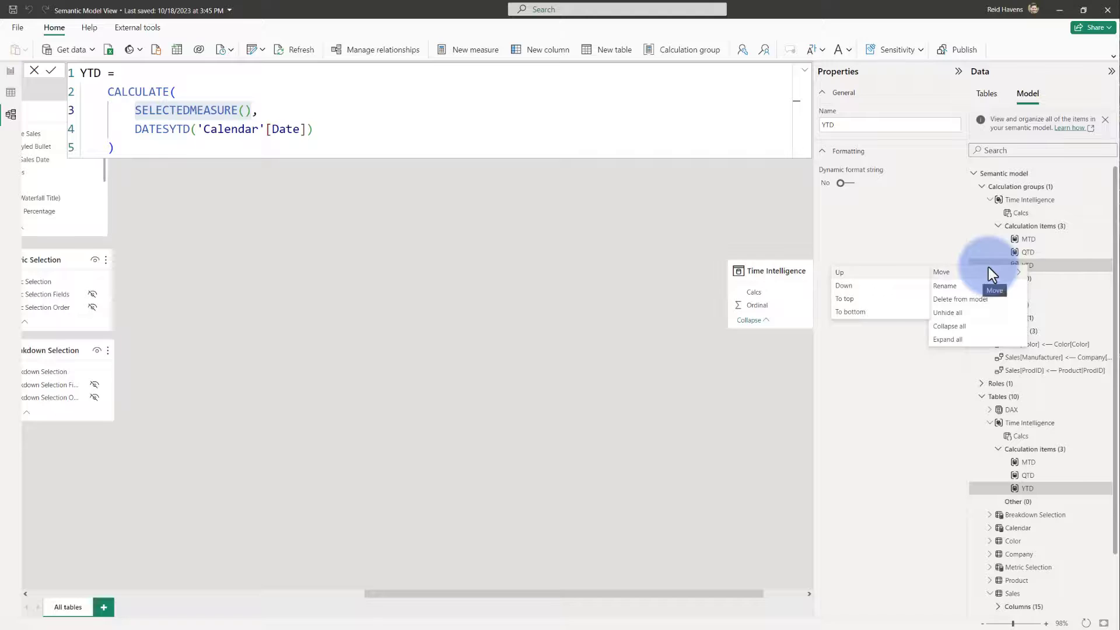
pyautogui.click(872, 272)
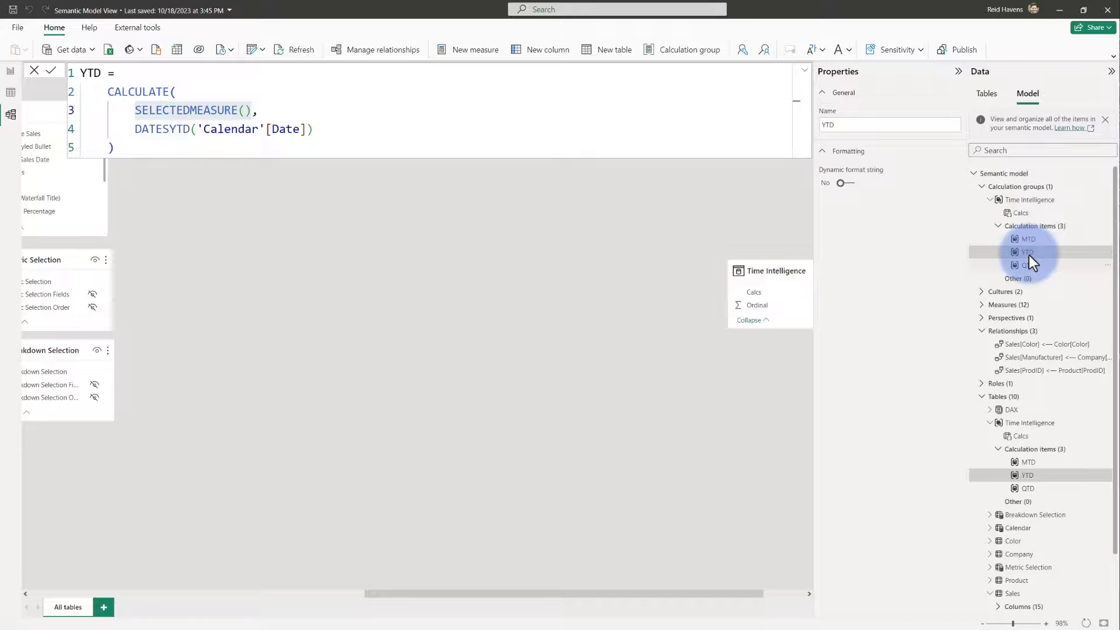
pyautogui.rightClick(1029, 255)
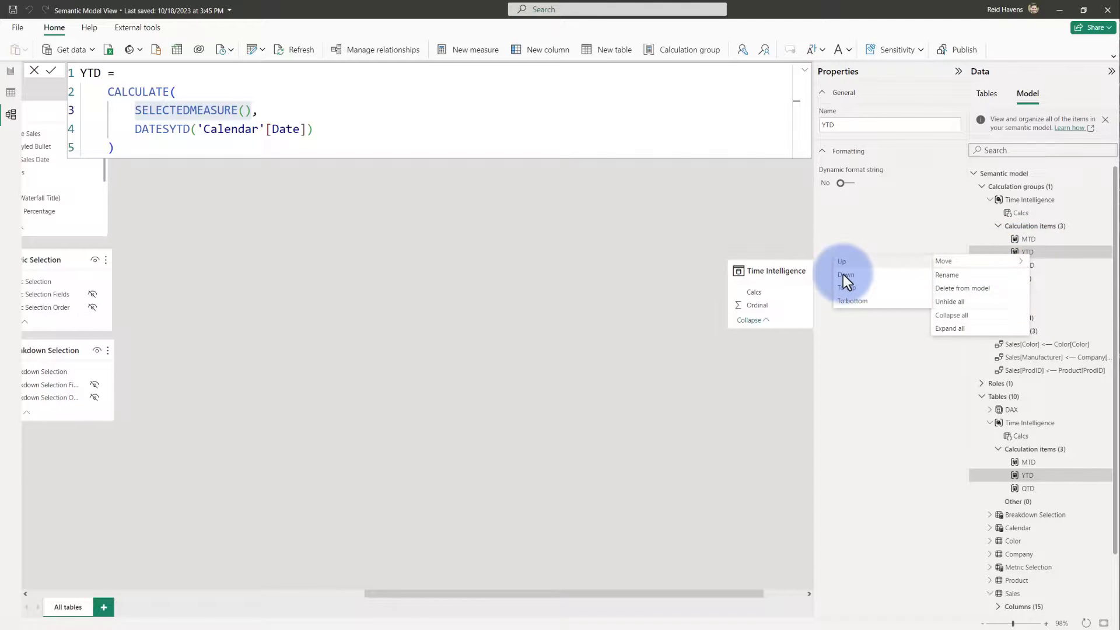
pyautogui.press('Escape')
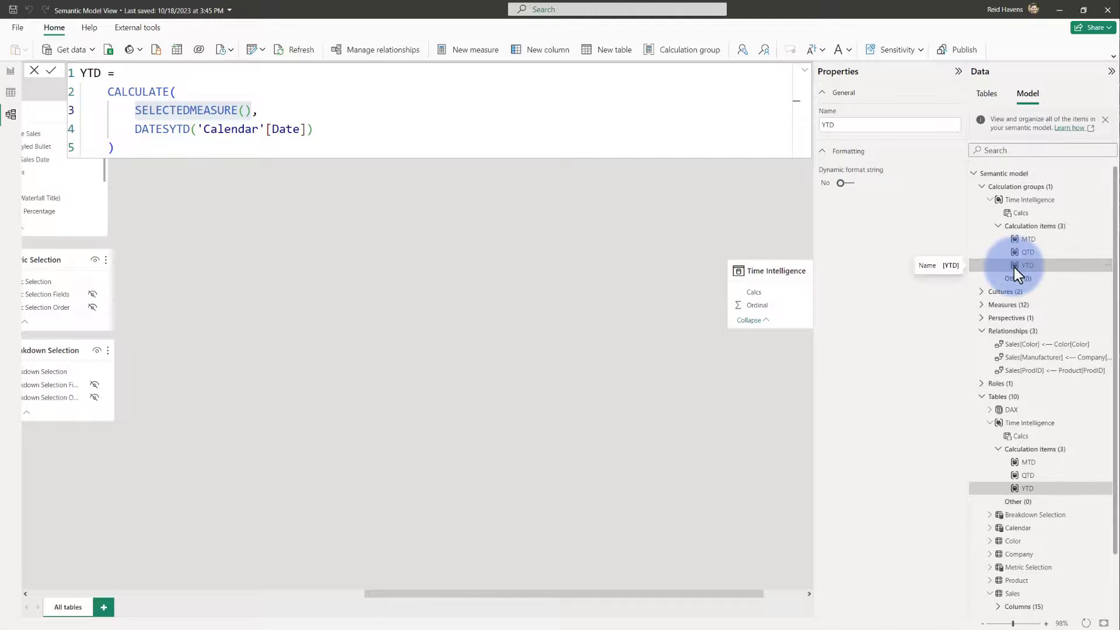
pyautogui.click(845, 184)
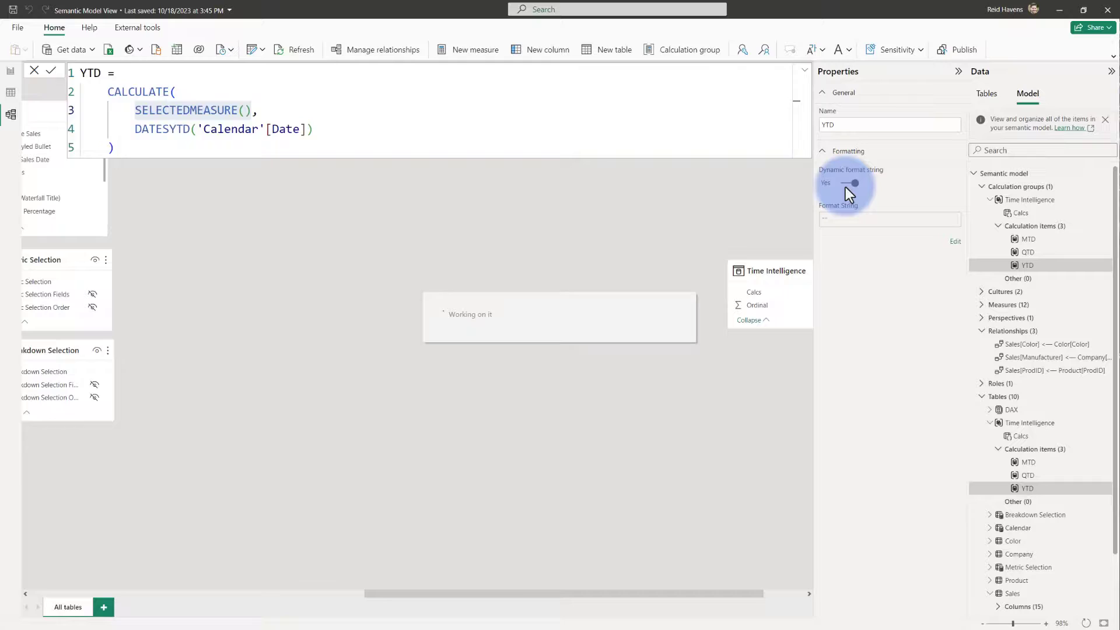